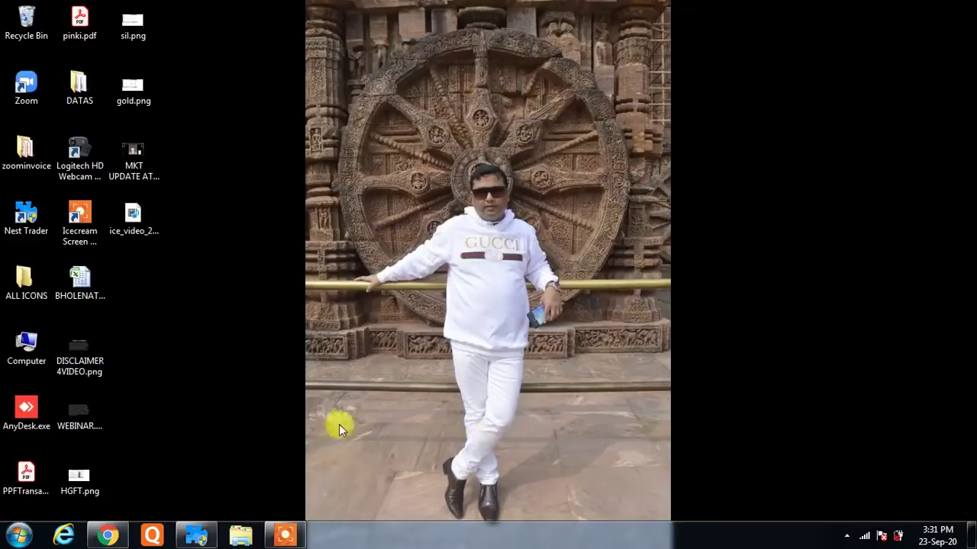
Open DISCLAIMER4VIDEO.png from the desktop to read the disclaimer, and close the image.
double_click(88, 368)
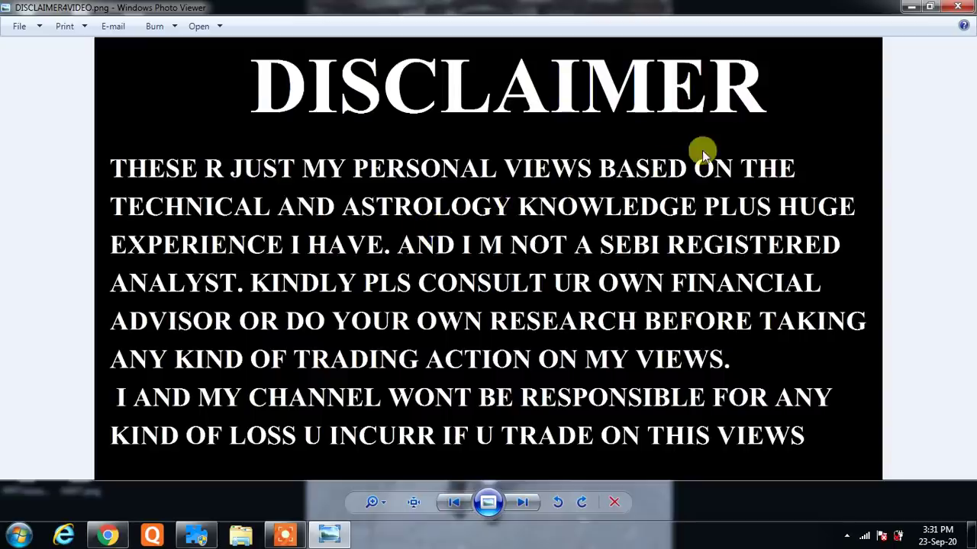
left_click(957, 7)
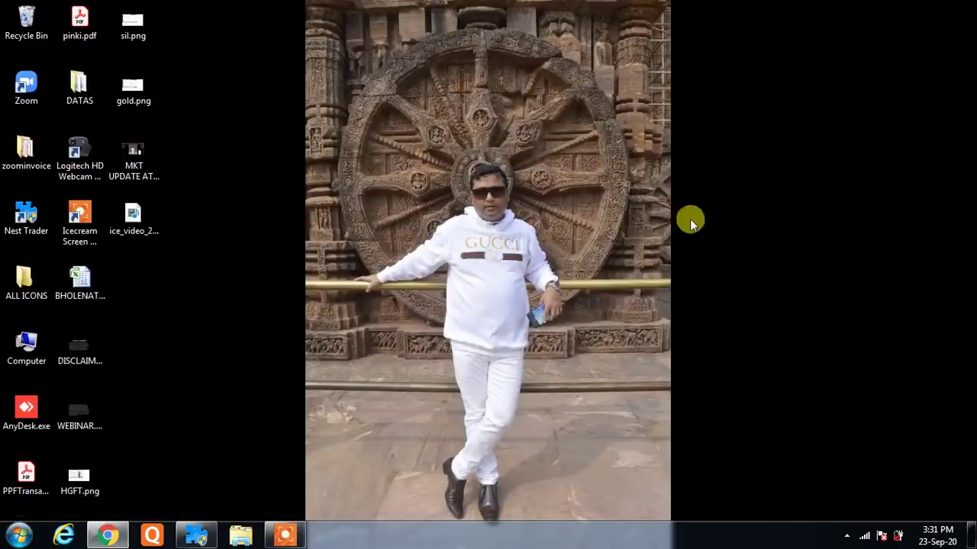
Magnify the screen and review the BANKNIFTY20SEPFUT quote in Nest Trader's watchlist, minimizing the window when done.
left_click(285, 534)
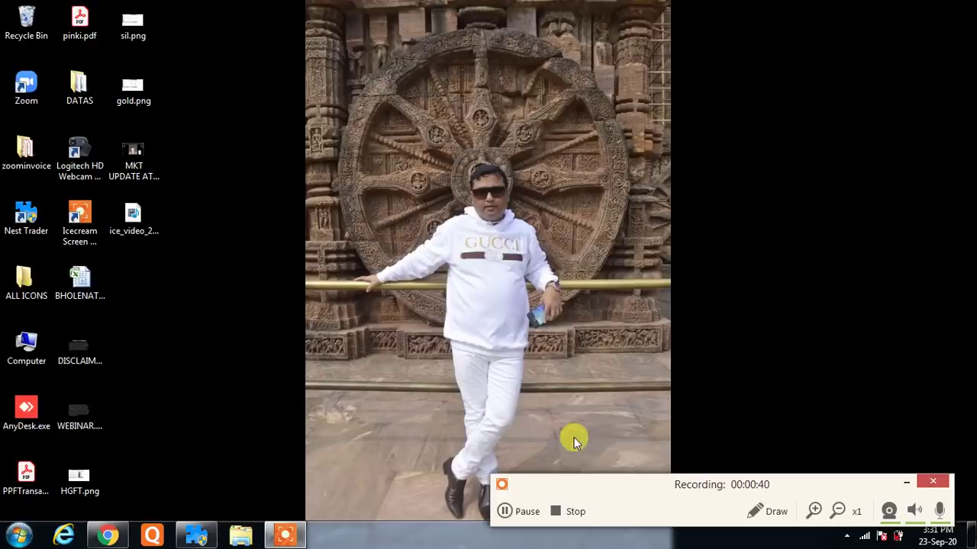
left_click(814, 511)
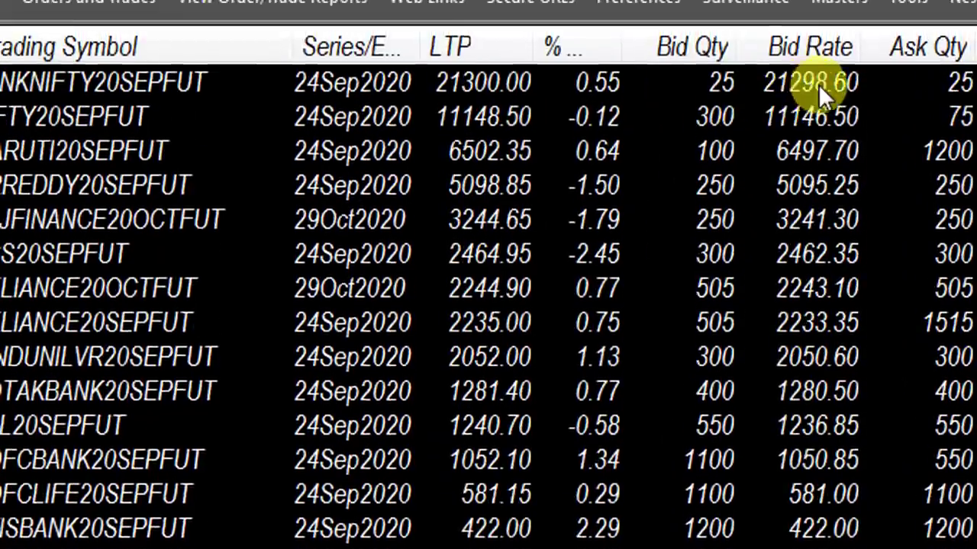
left_click(817, 84)
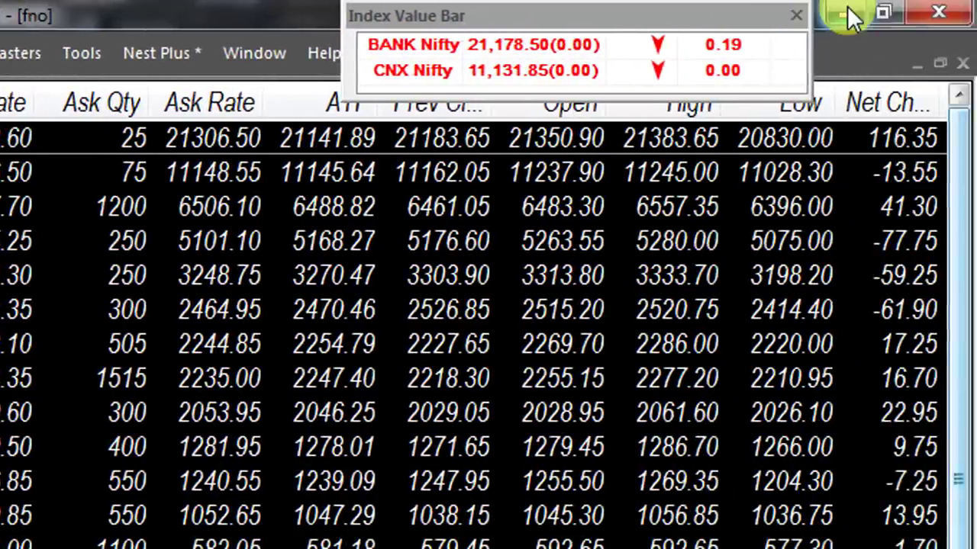
left_click(846, 11)
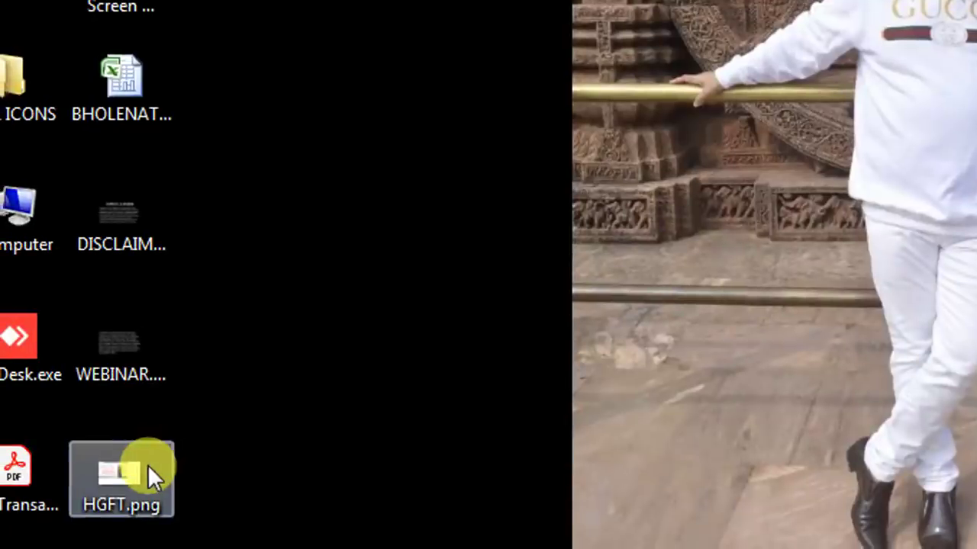
Try to open HGFT.png from the desktop and close the program error dialog.
double_click(149, 469)
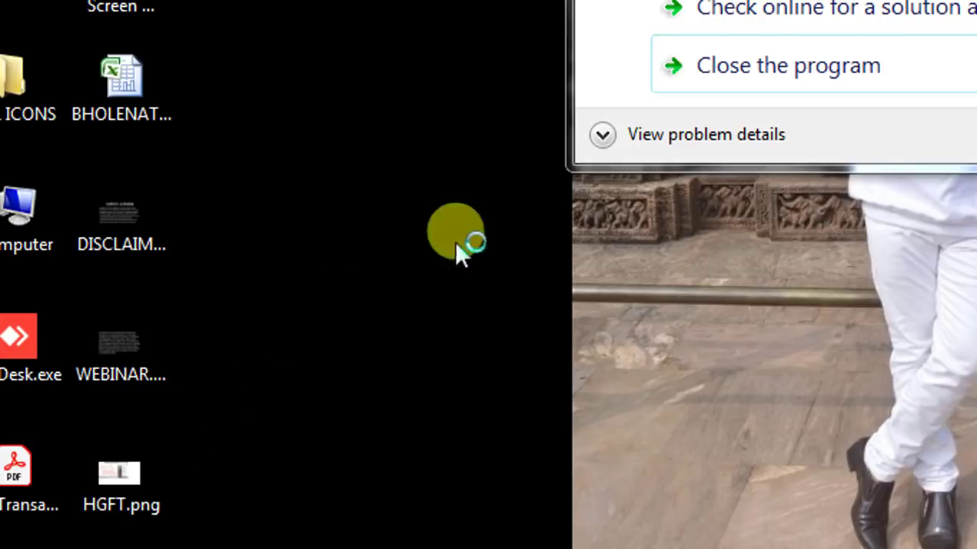
left_click(724, 83)
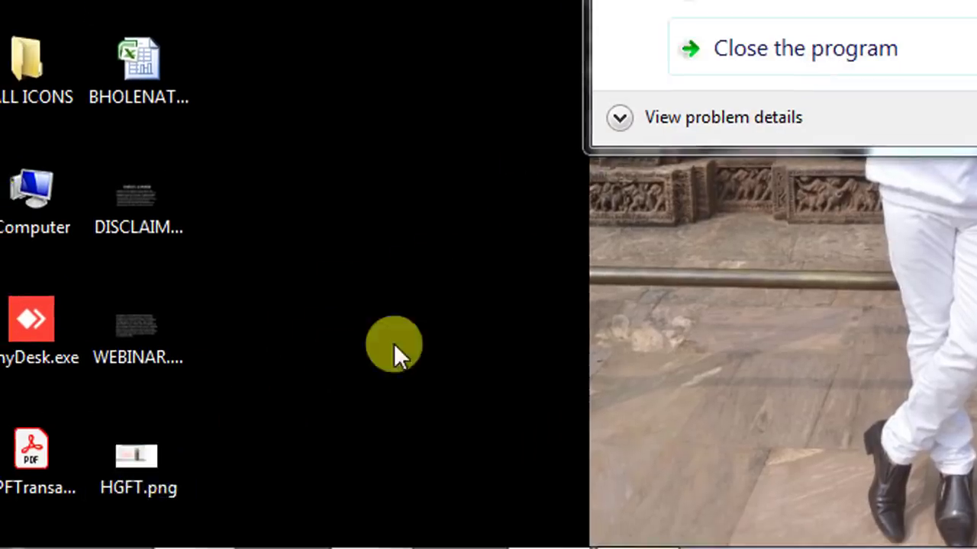
left_click(791, 49)
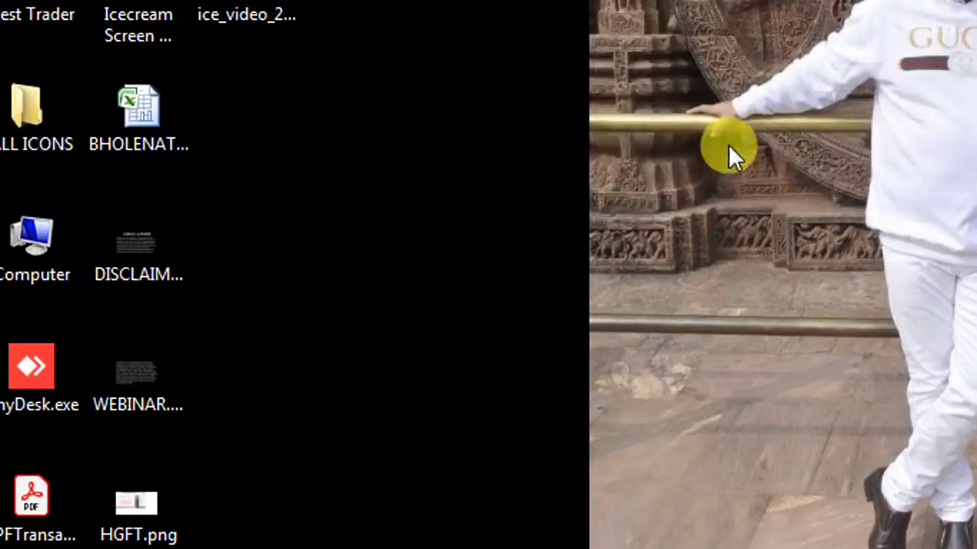
View the saved falling wedge chart in HGFT.png and close the image.
double_click(170, 503)
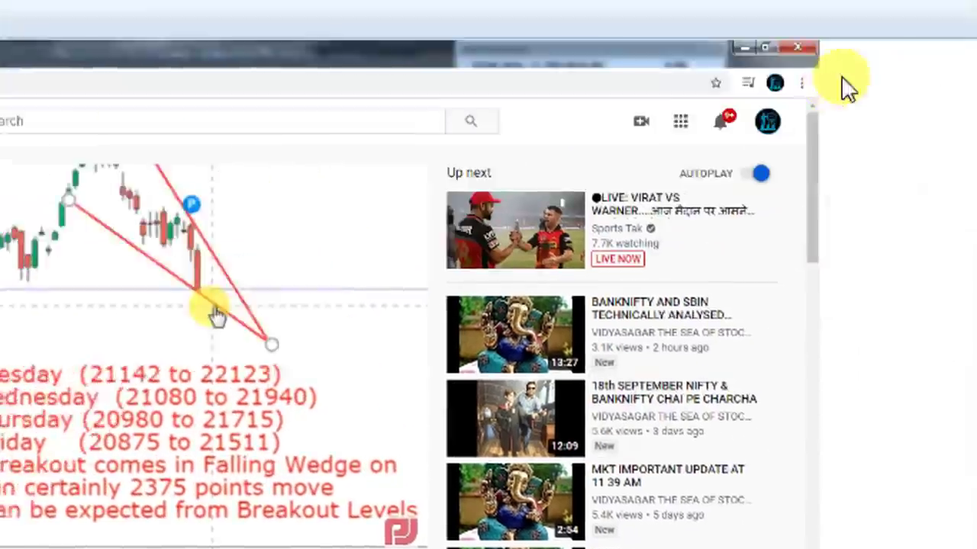
left_click(943, 11)
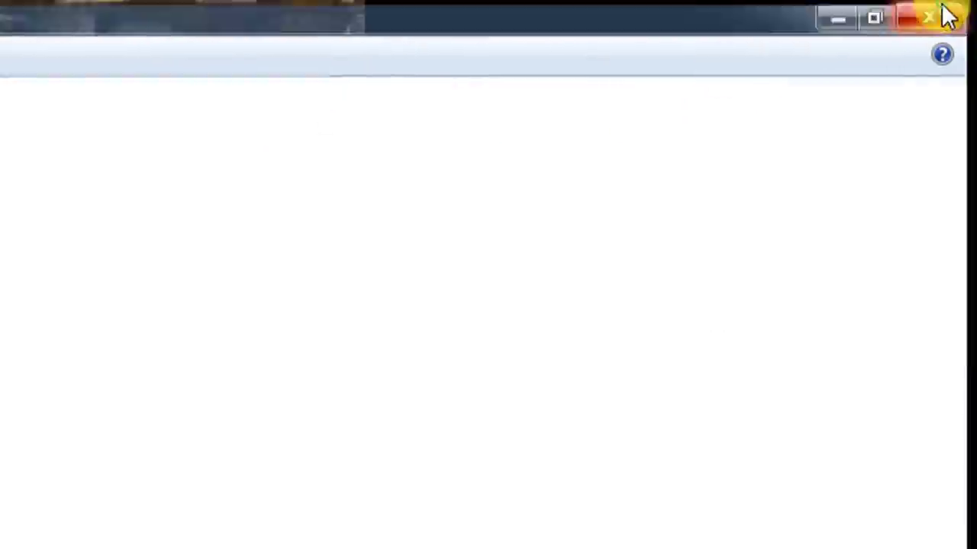
left_click(945, 15)
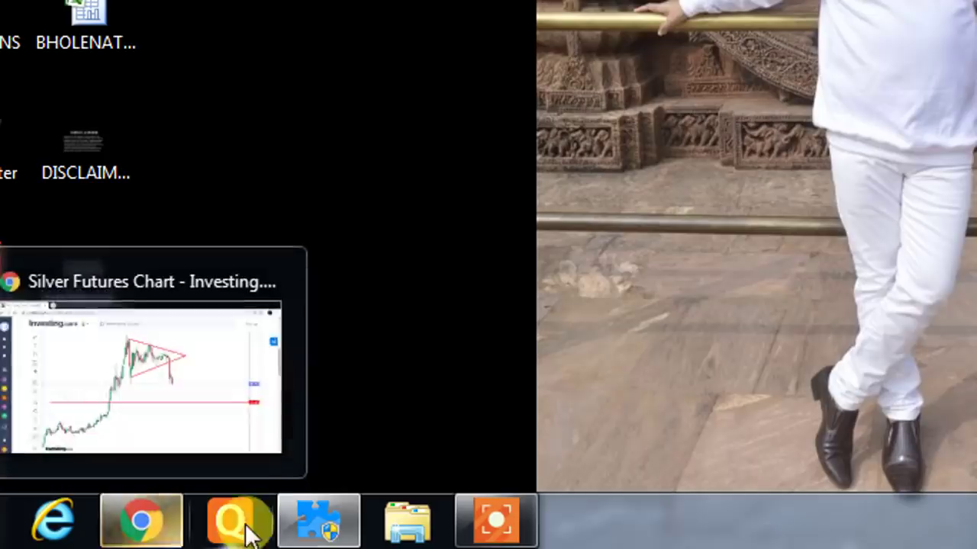
Switch to Nest Trader, compare the NIFTY20SEPFUT and BANKNIFTY20SEPFUT rows in the watchlist, and minimize the window.
left_click(336, 526)
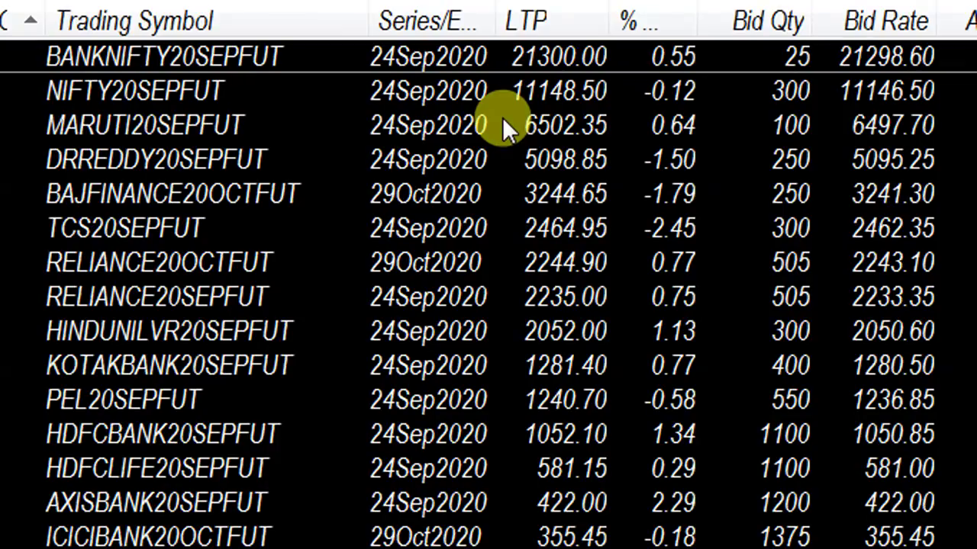
left_click(426, 93)
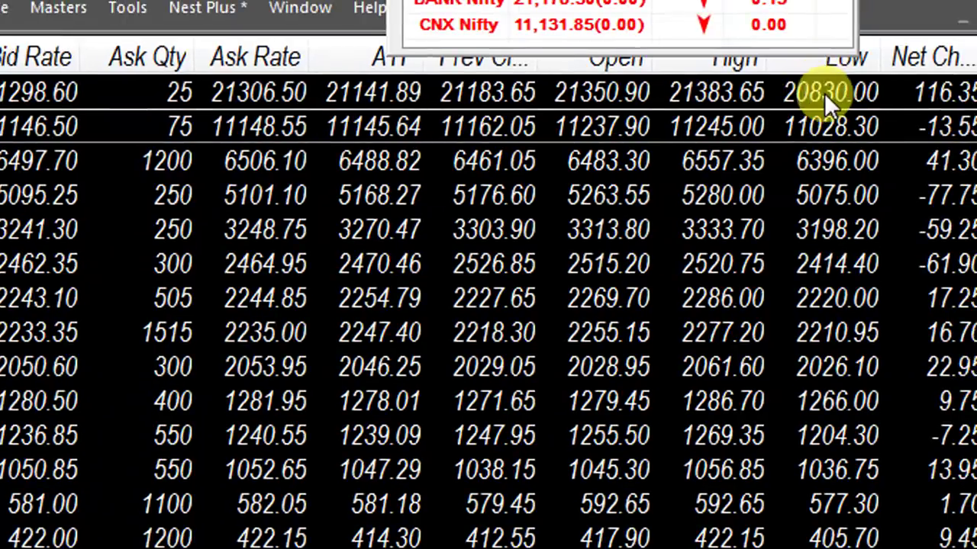
left_click(835, 60)
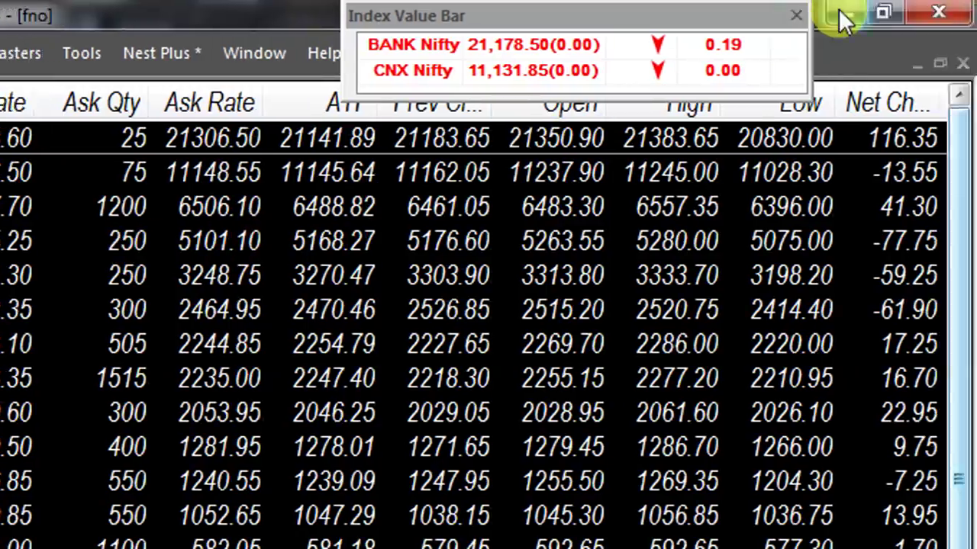
left_click(842, 16)
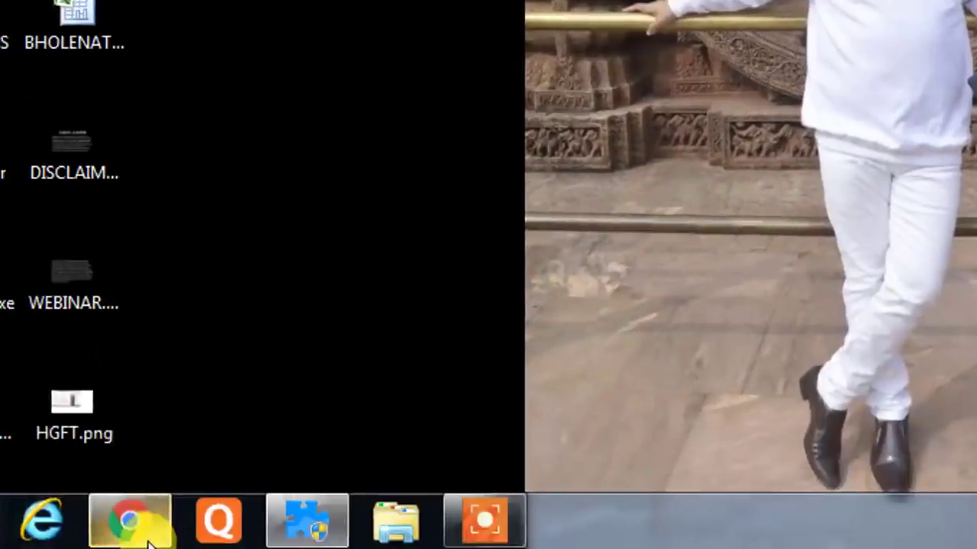
Switch to Chrome, load www1.nseindia.com in a new tab, and dismiss the news notification.
left_click(151, 543)
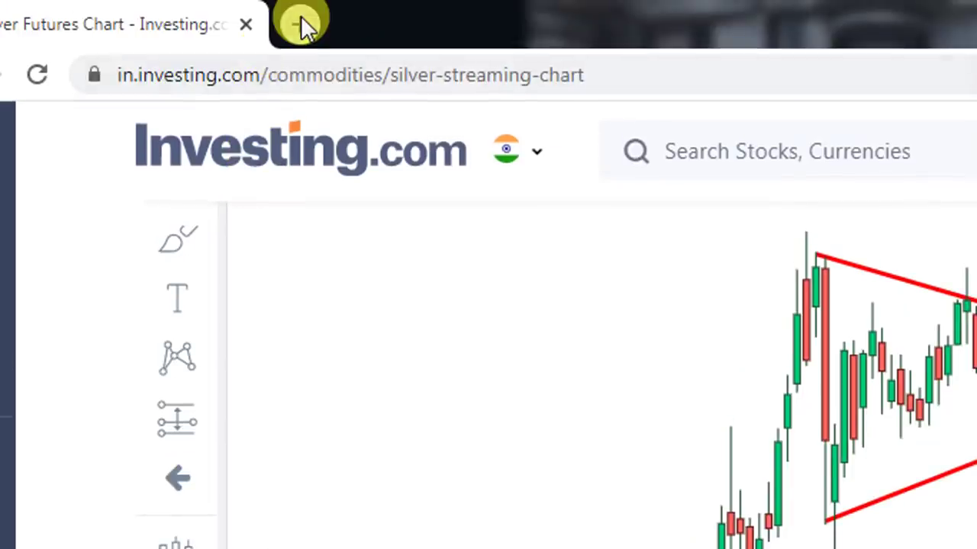
left_click(301, 23)
left_click(301, 23)
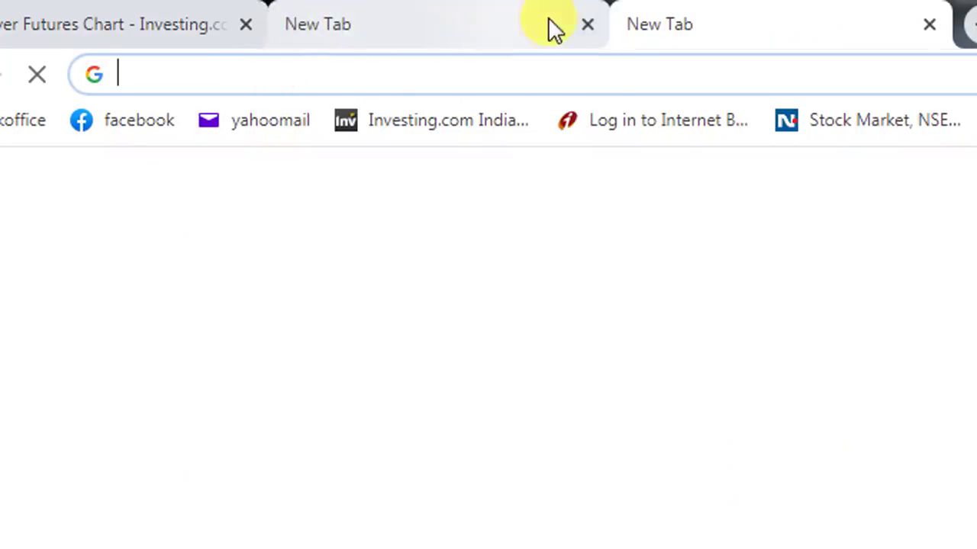
left_click(585, 29)
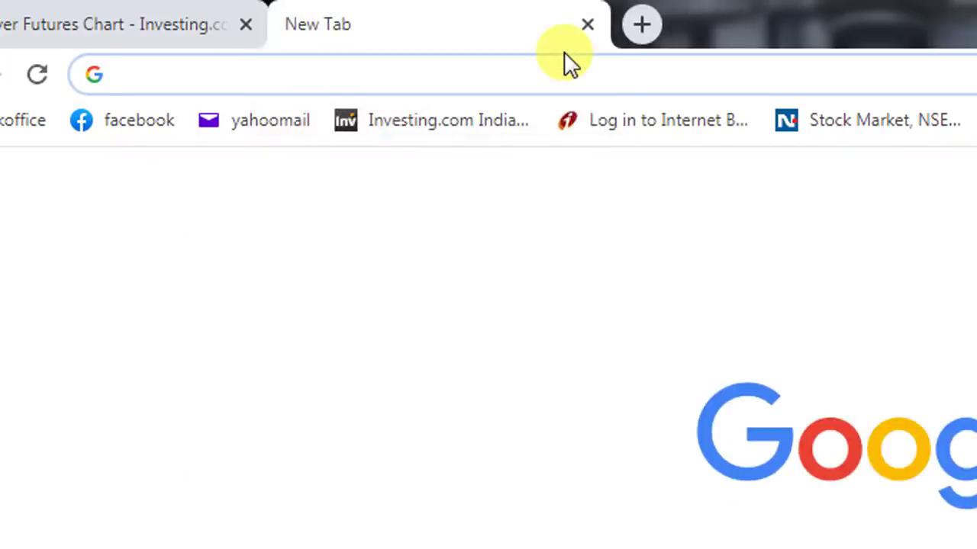
type("www")
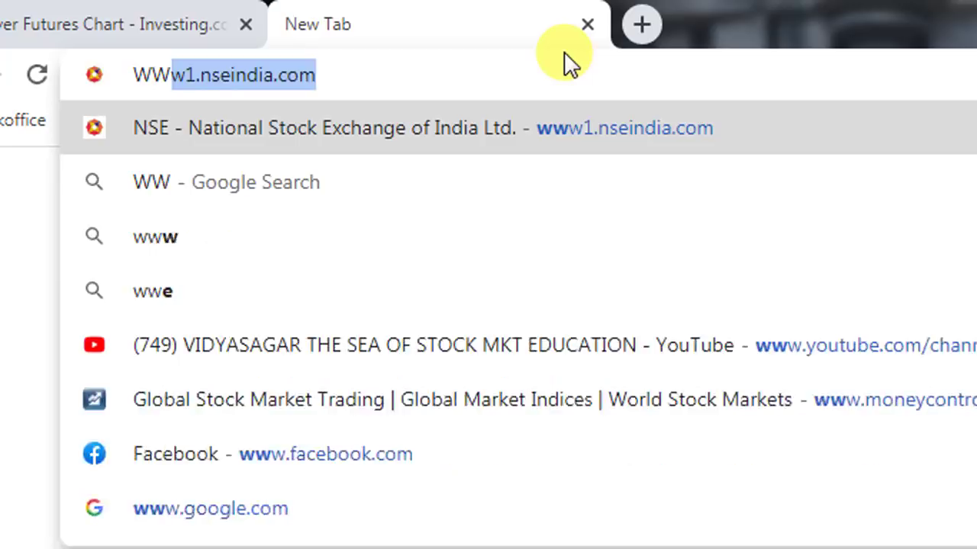
key("Return")
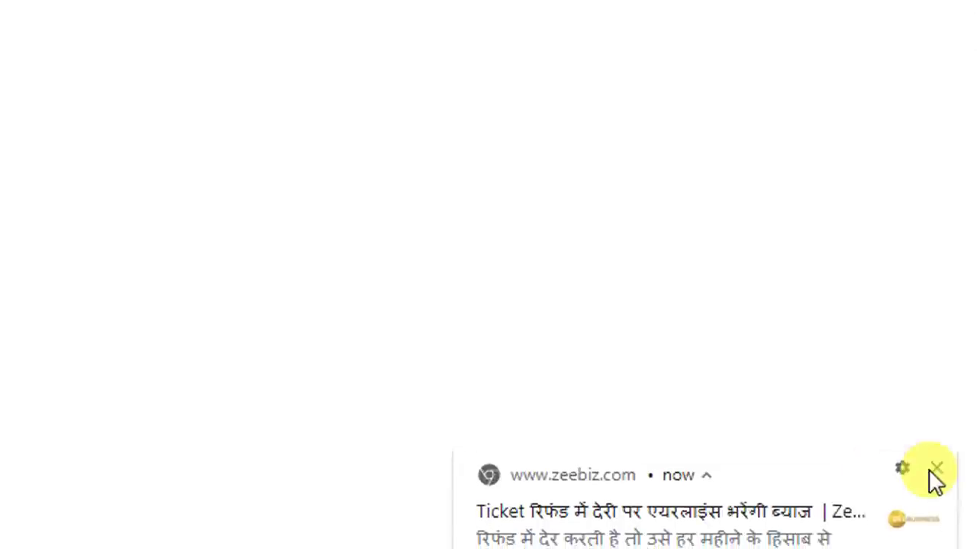
left_click(937, 462)
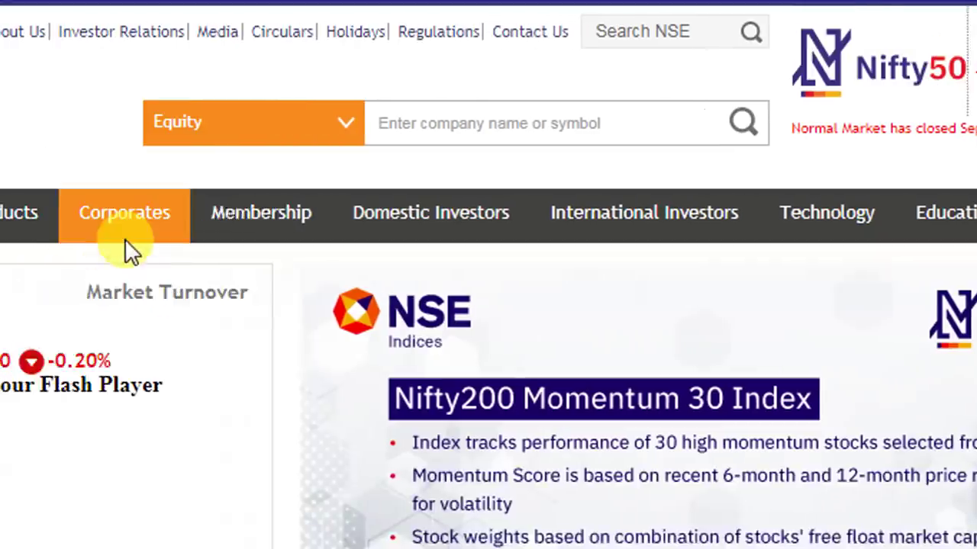
Open All Reports from the Quick Links section of the NSE home page.
mouse_move(125, 229)
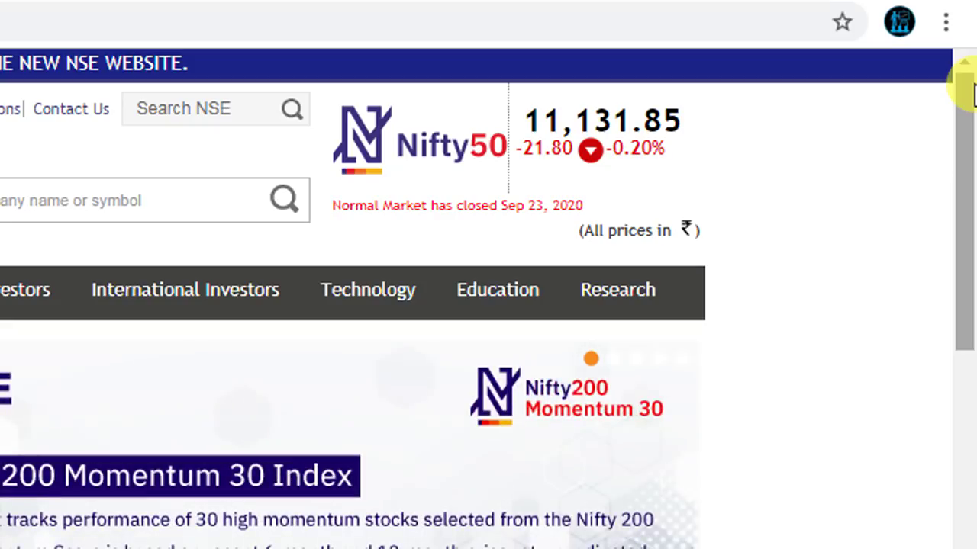
left_click_drag(966, 105, 969, 251)
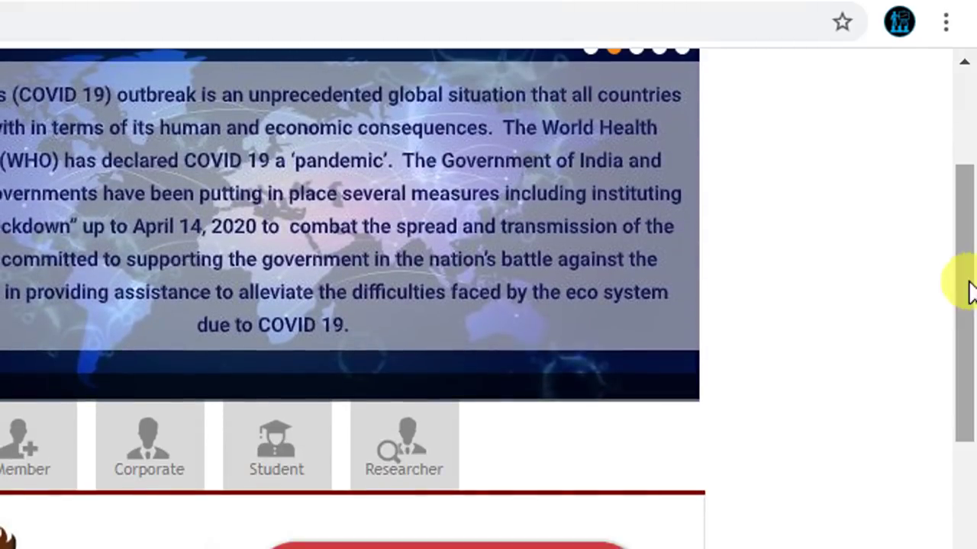
scroll(966, 272, "down", 1)
left_click_drag(967, 316, 974, 548)
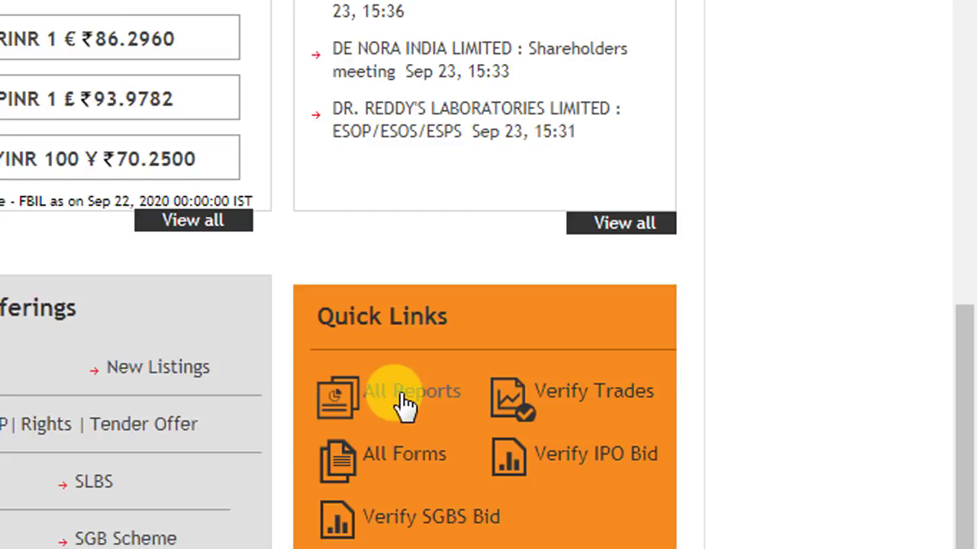
left_click(405, 404)
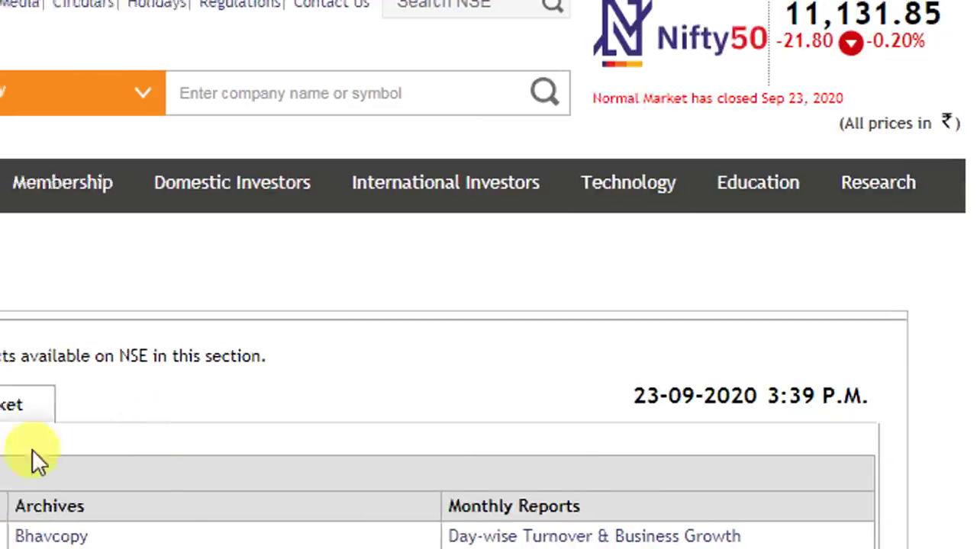
Download the daily Participant wise Open Interest (csv) report for Derivatives and open it in Excel.
left_click(152, 418)
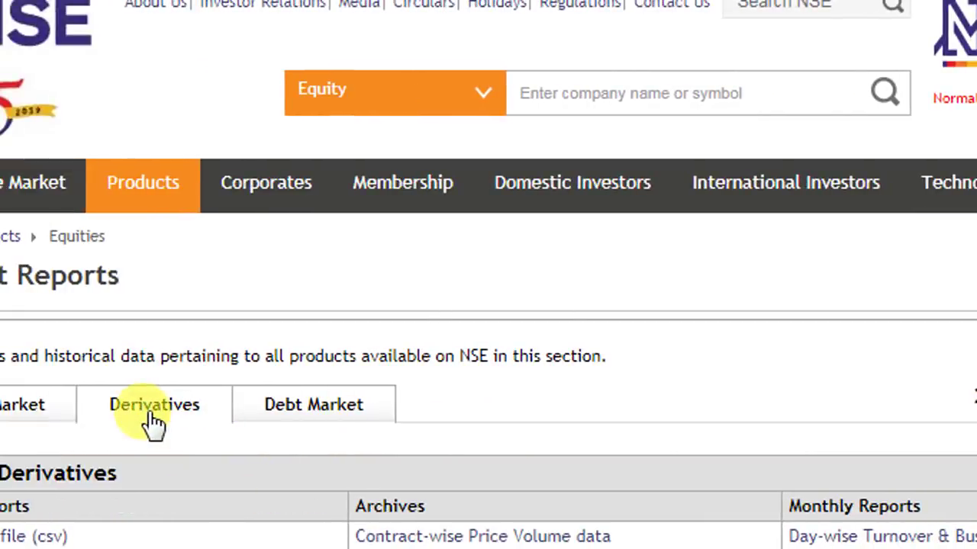
scroll(152, 426, "down", 6)
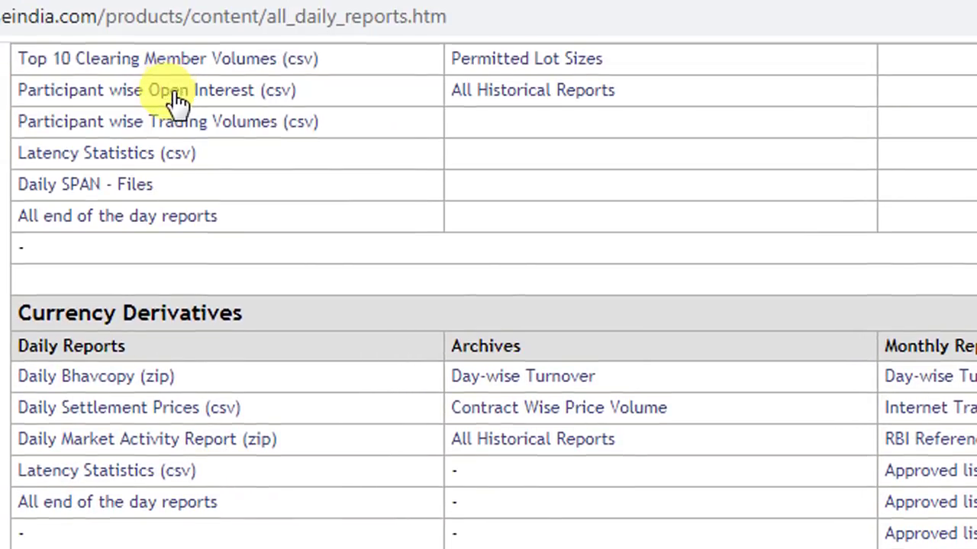
left_click(176, 99)
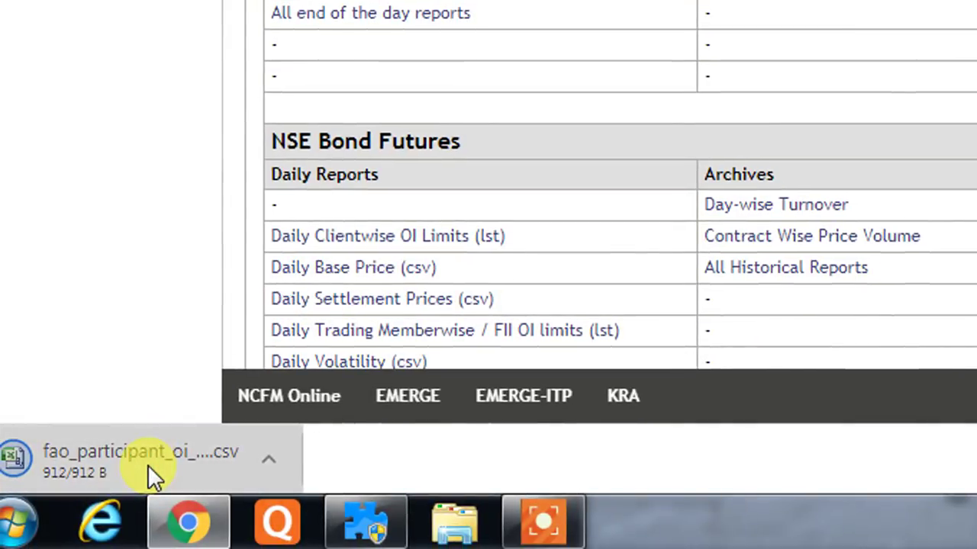
left_click(147, 465)
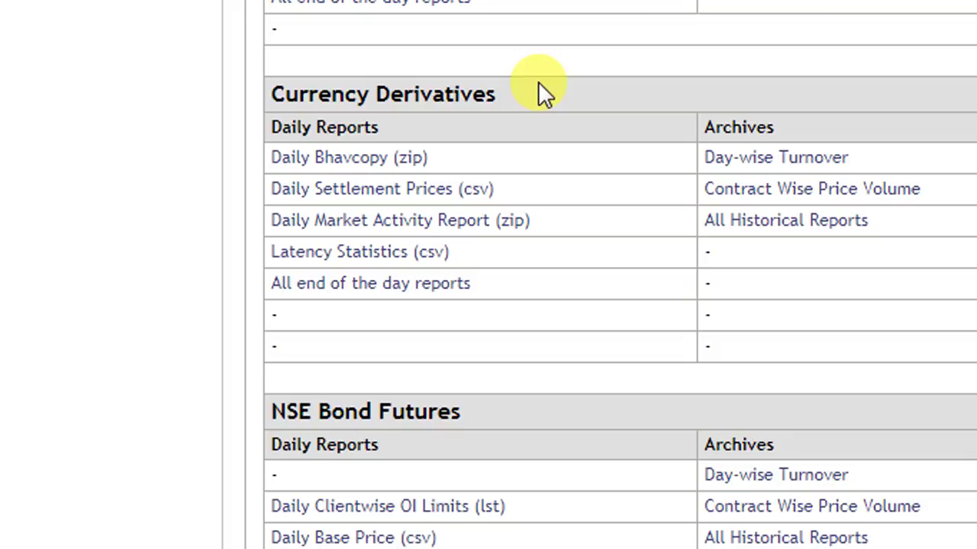
scroll(538, 82, "up", 1)
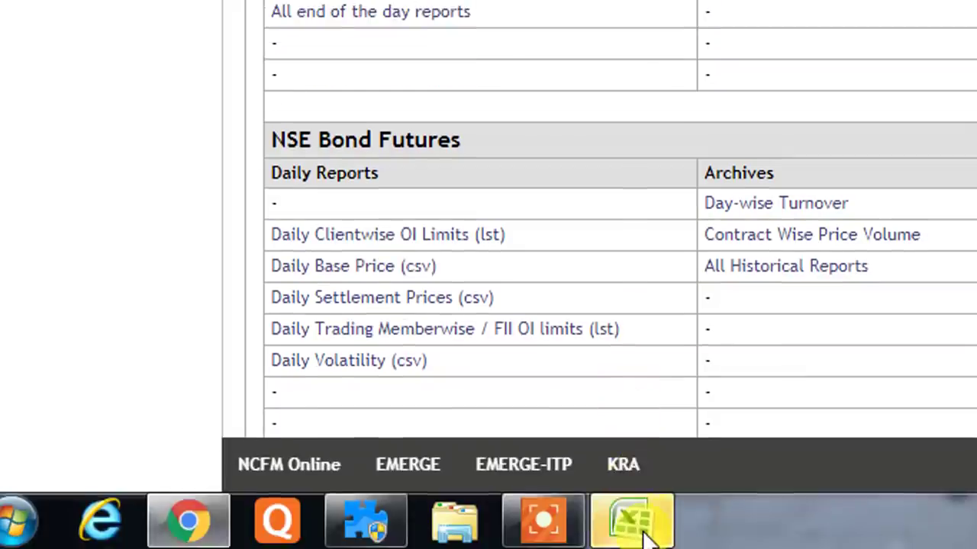
left_click(643, 533)
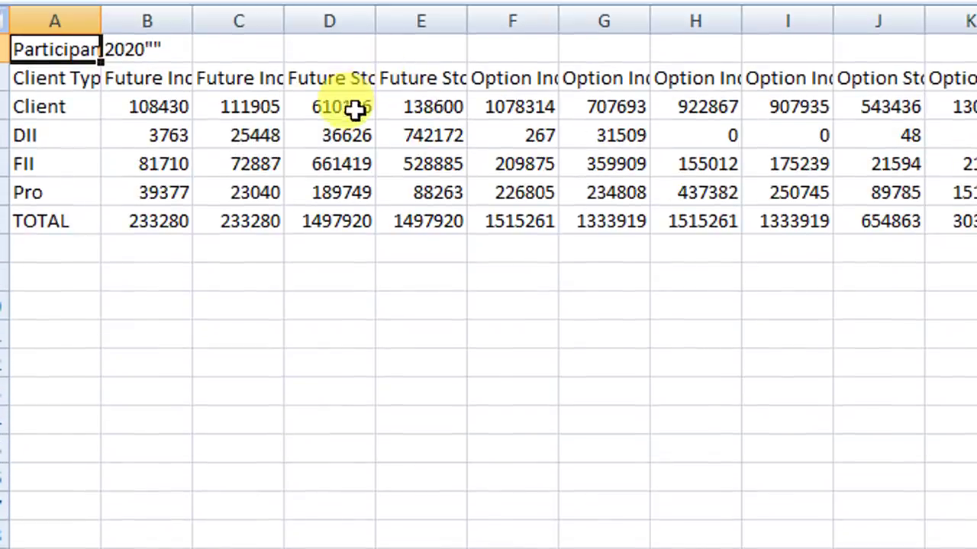
Examine the DII and Pro participant rows and the FII's first index futures figure in the open interest sheet.
left_click(80, 140)
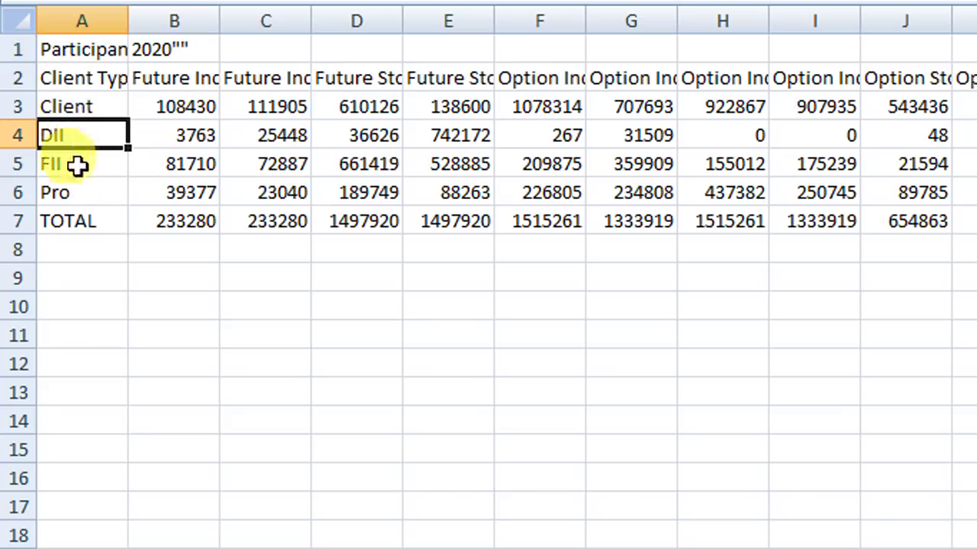
left_click(74, 196)
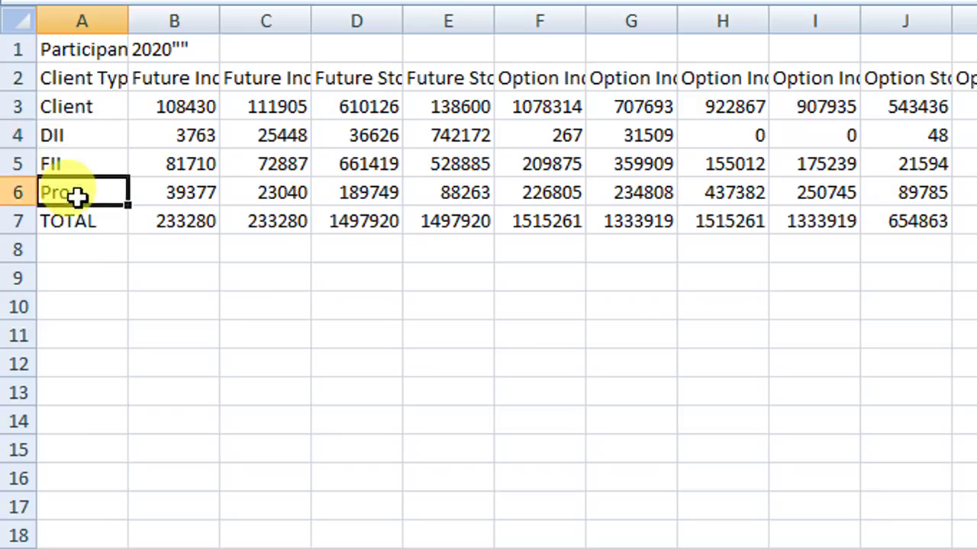
left_click(186, 166)
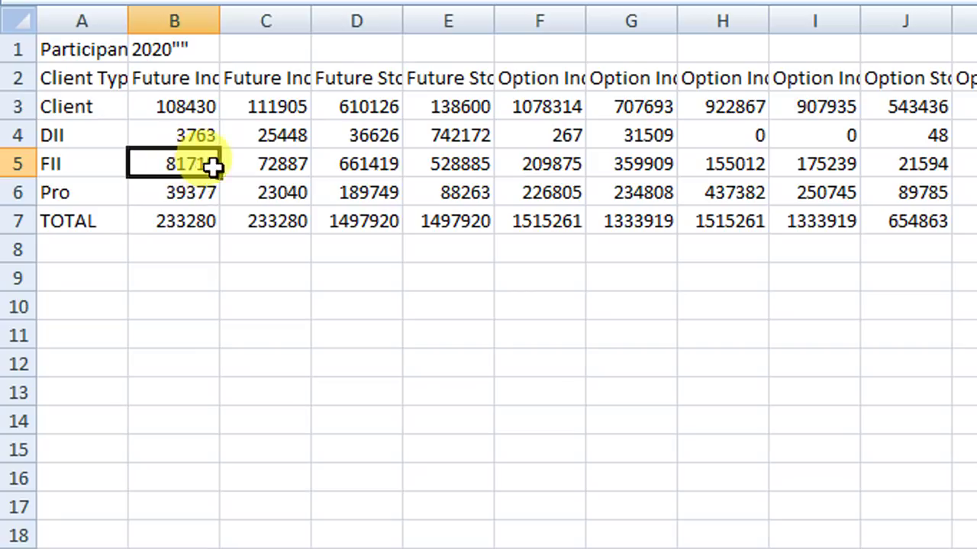
Examine the FII row's second index futures figure and compare its two stock futures figures in columns D and E.
left_click(260, 164)
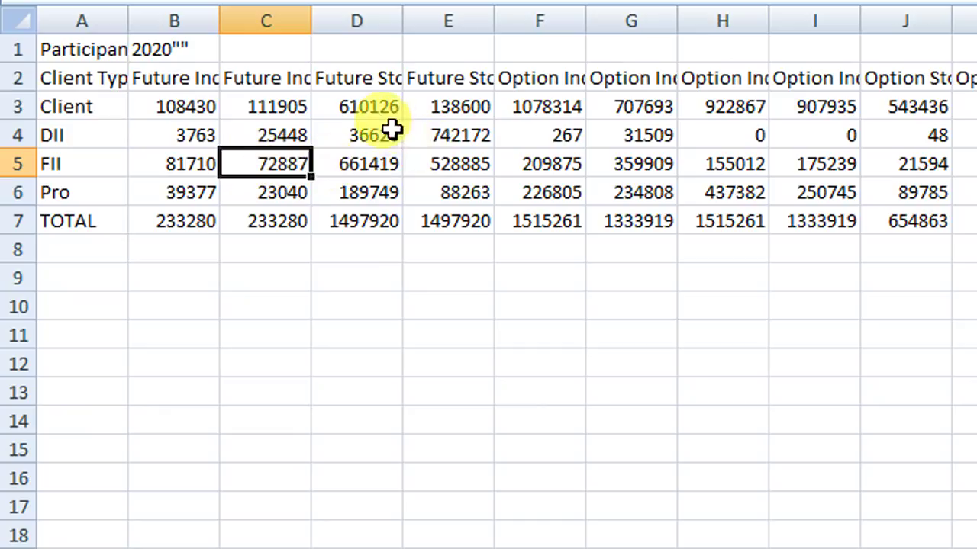
left_click(370, 168)
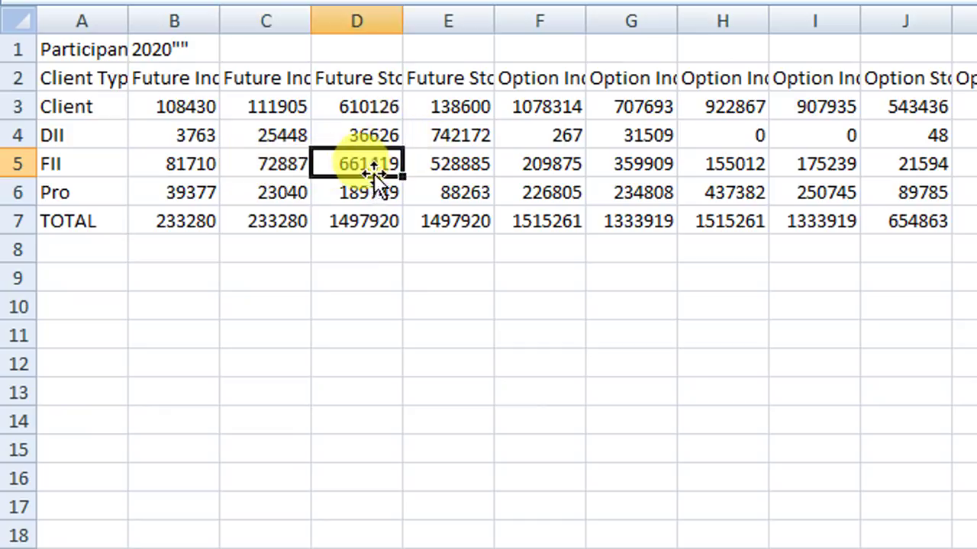
left_click(446, 166)
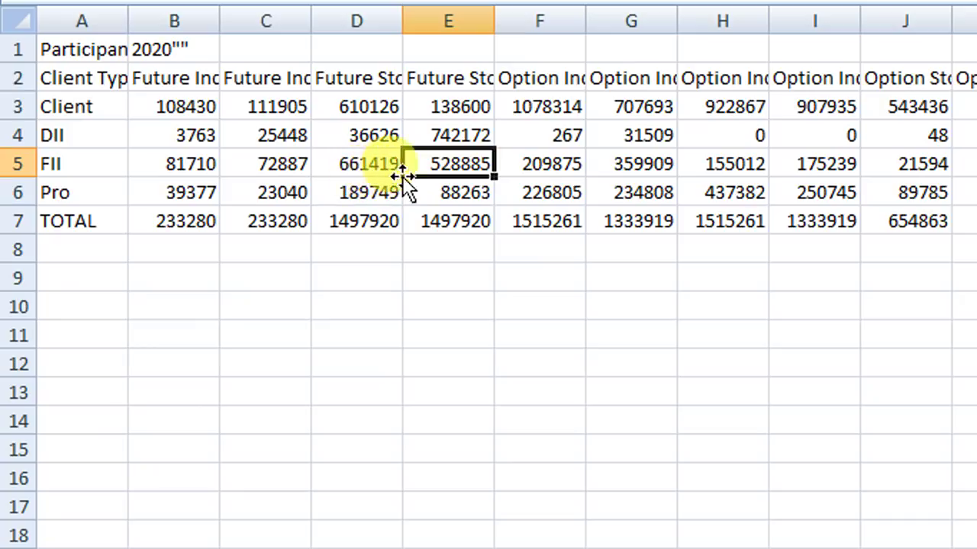
left_click(369, 167)
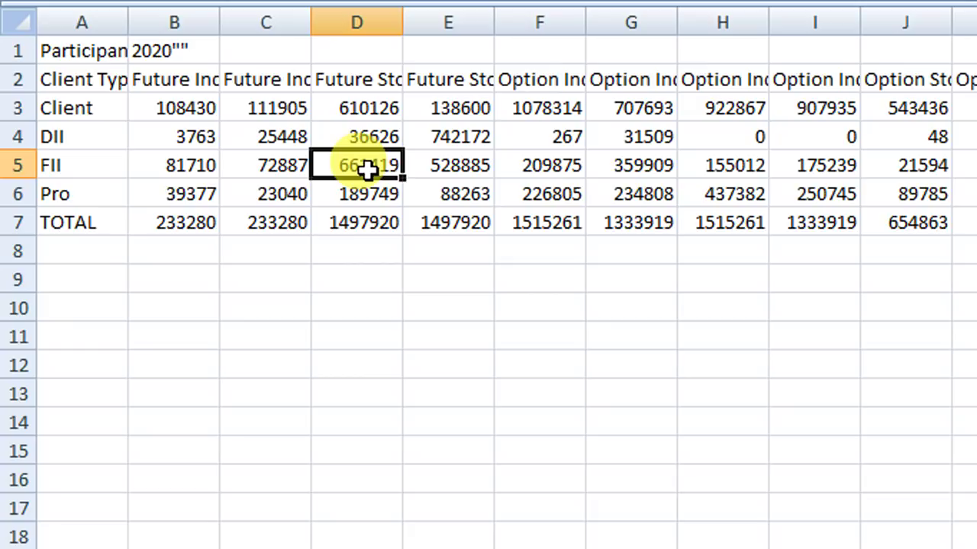
left_click(376, 338)
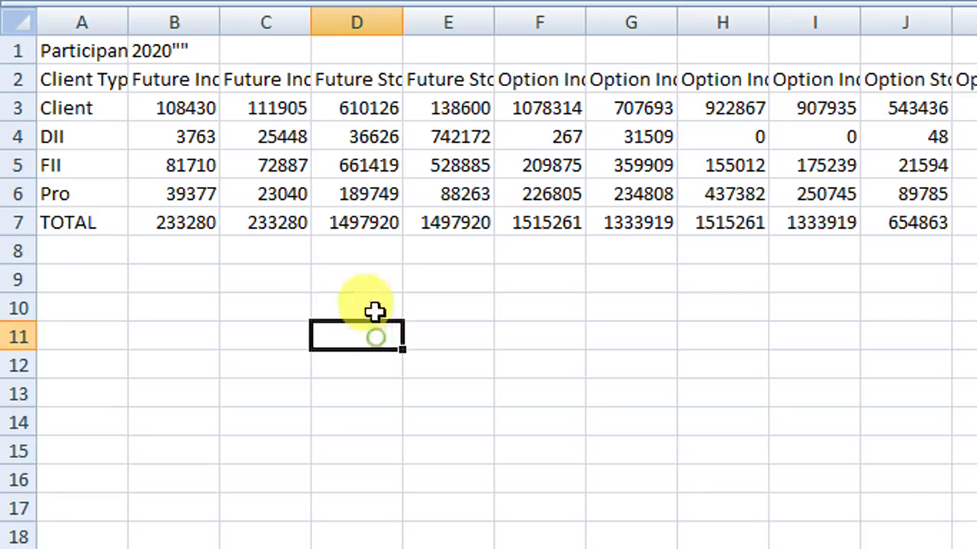
left_click(375, 167)
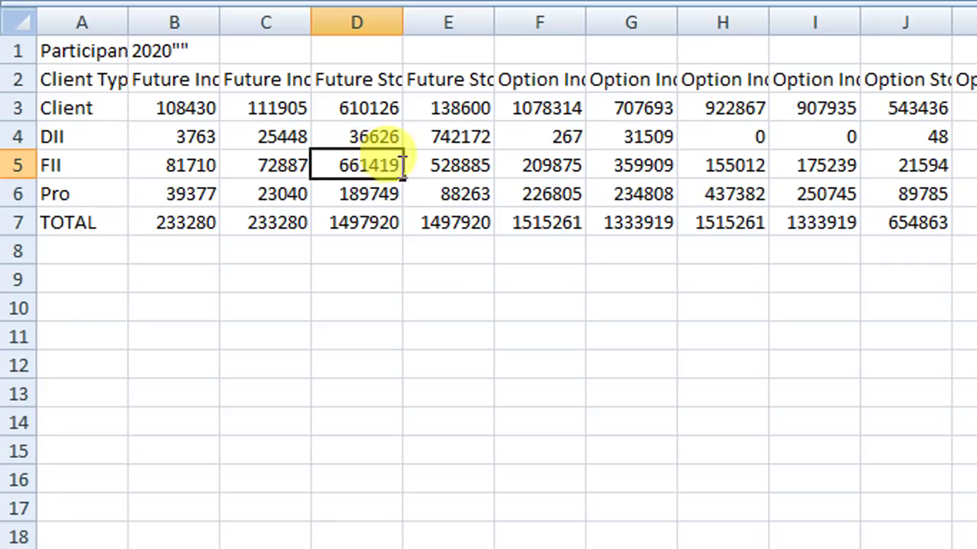
left_click(366, 299)
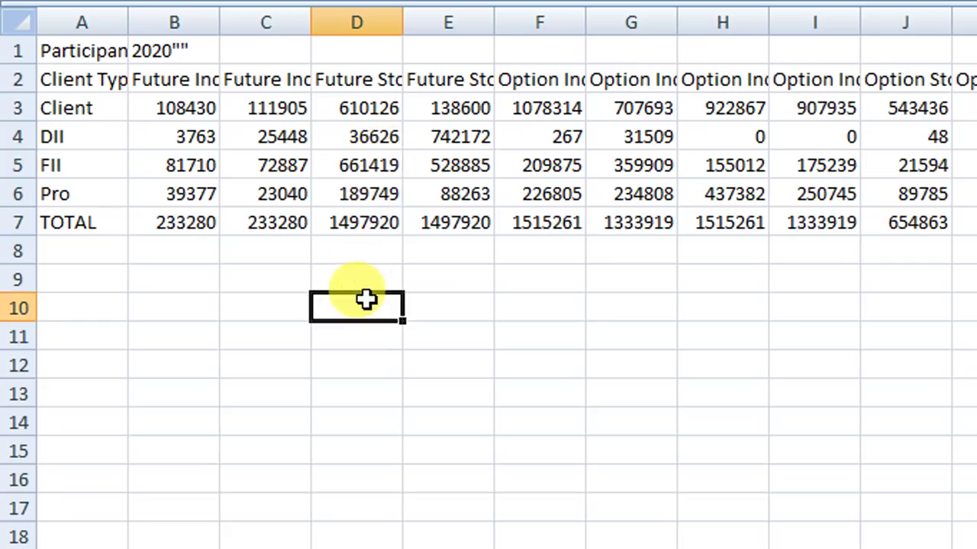
left_click(374, 165)
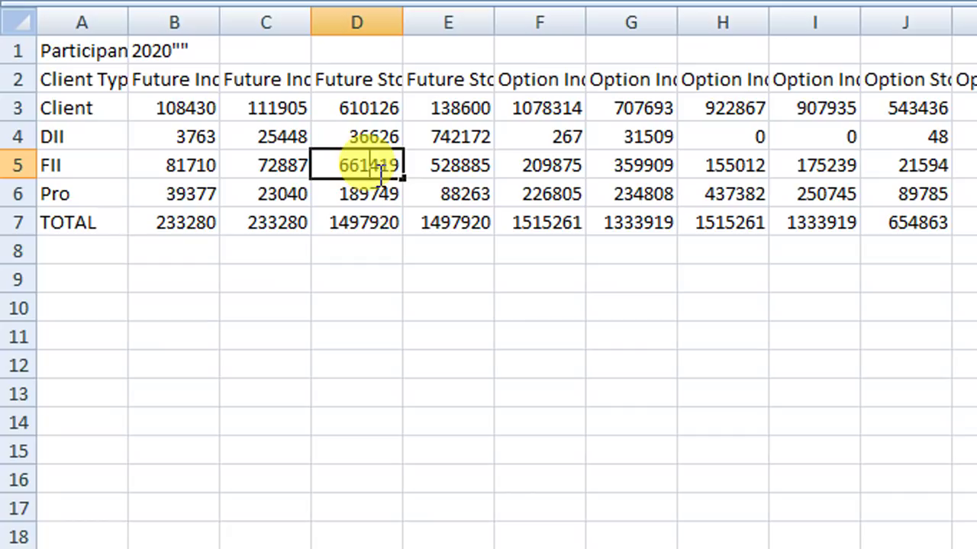
left_click(424, 163)
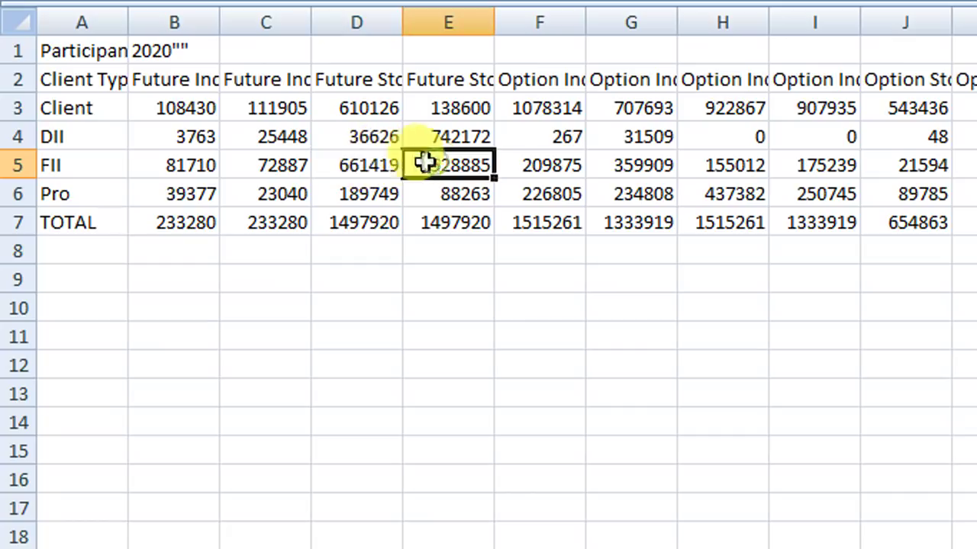
left_click(370, 167)
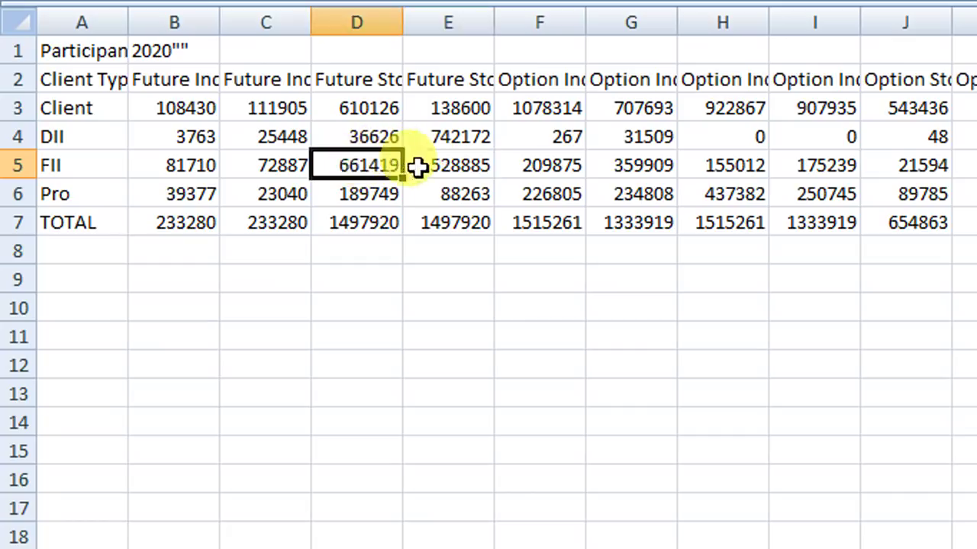
left_click(447, 165)
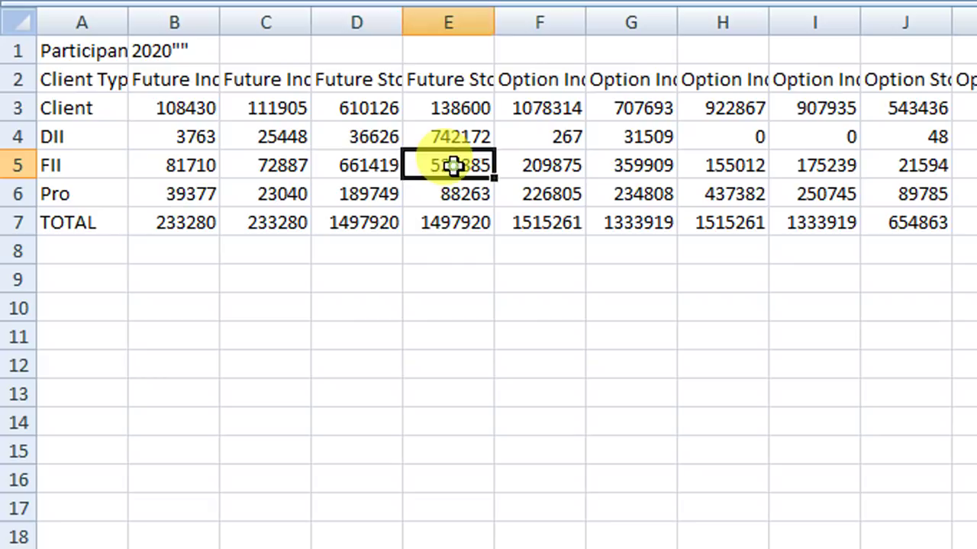
left_click(372, 162)
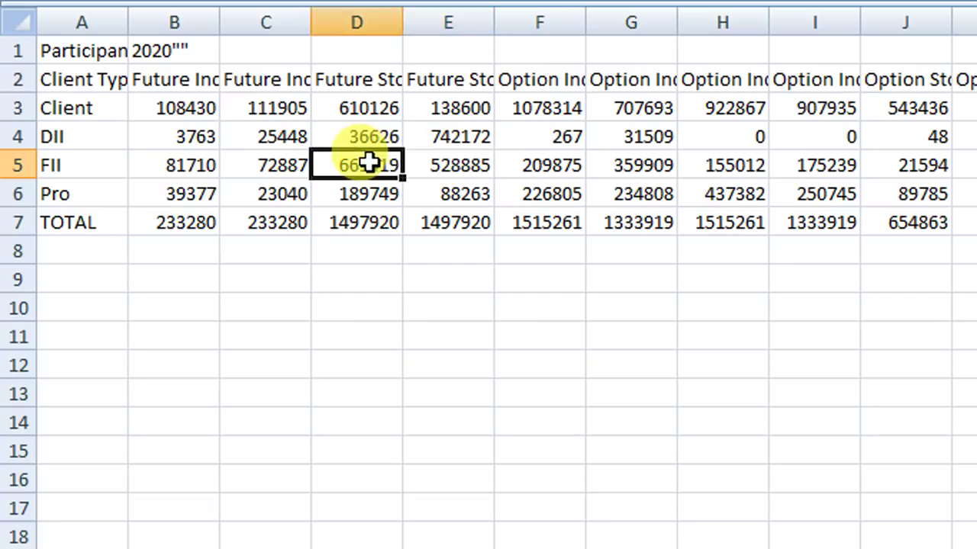
left_click(437, 165)
left_click(374, 166)
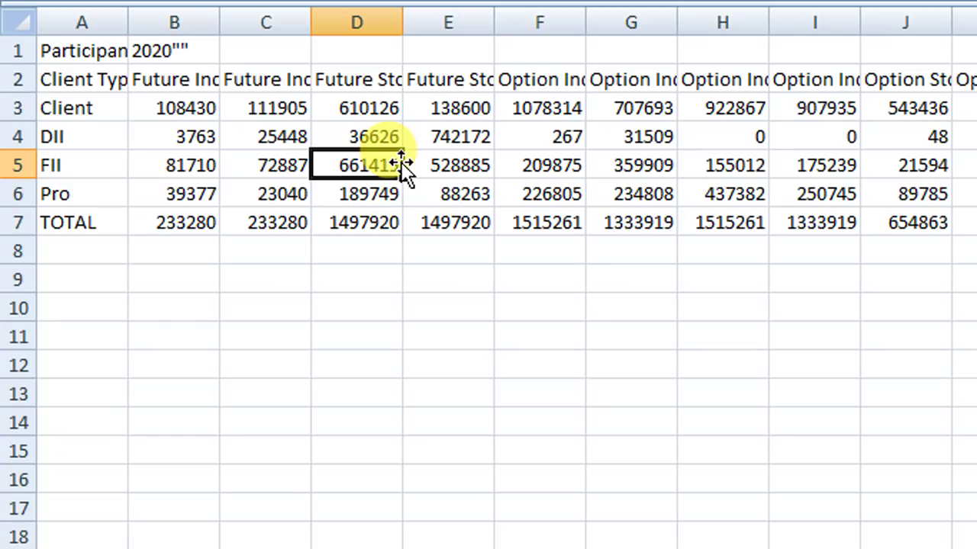
left_click(443, 164)
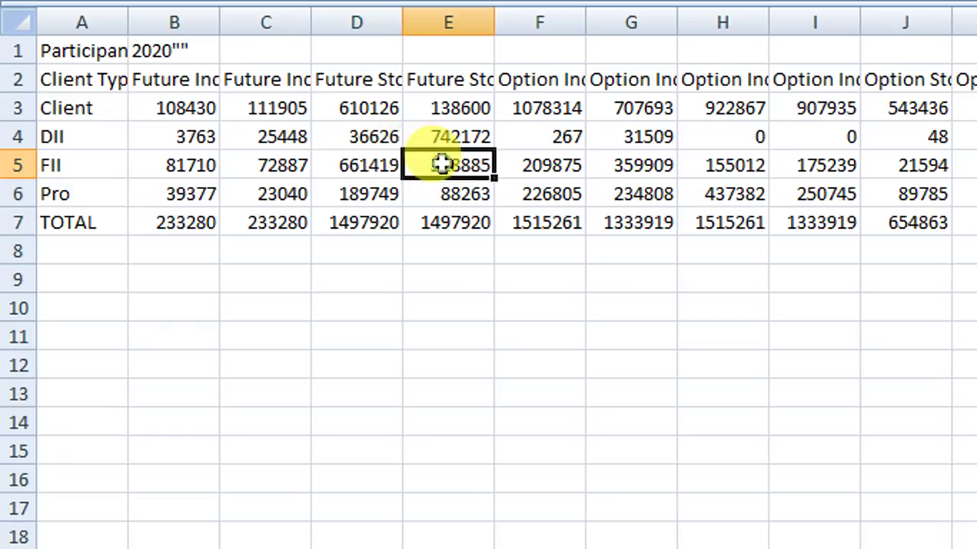
left_click(367, 168)
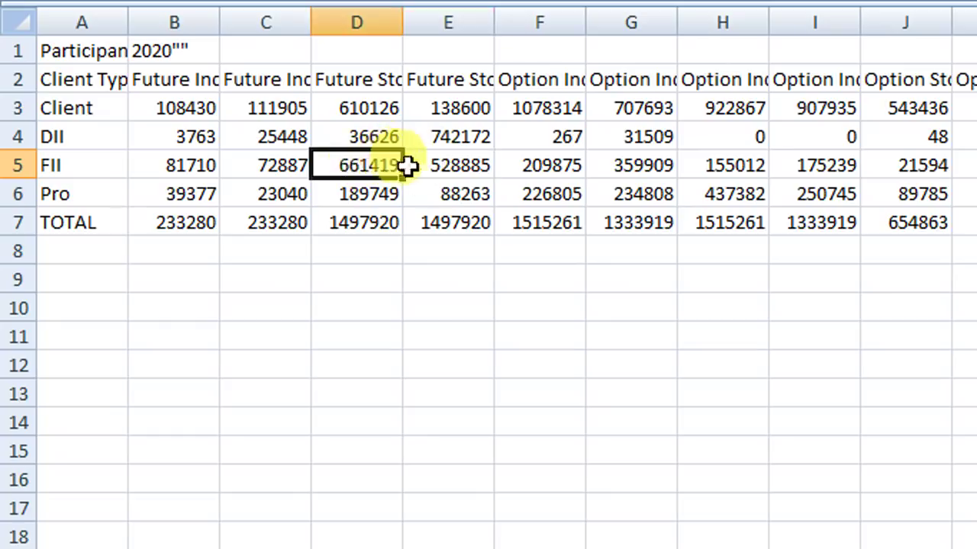
left_click(439, 161)
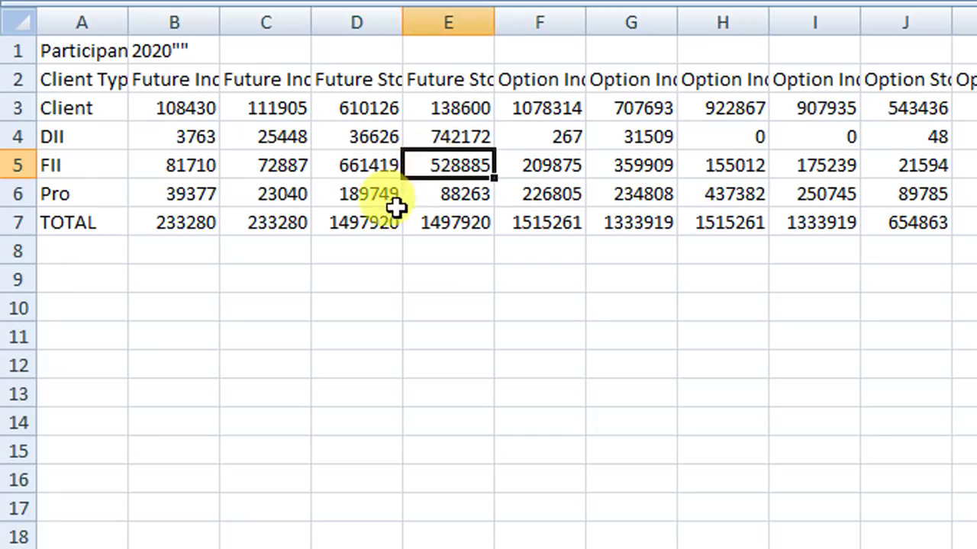
Enter the formula =D5-E6 in cell D10.
left_click(356, 312)
type("=")
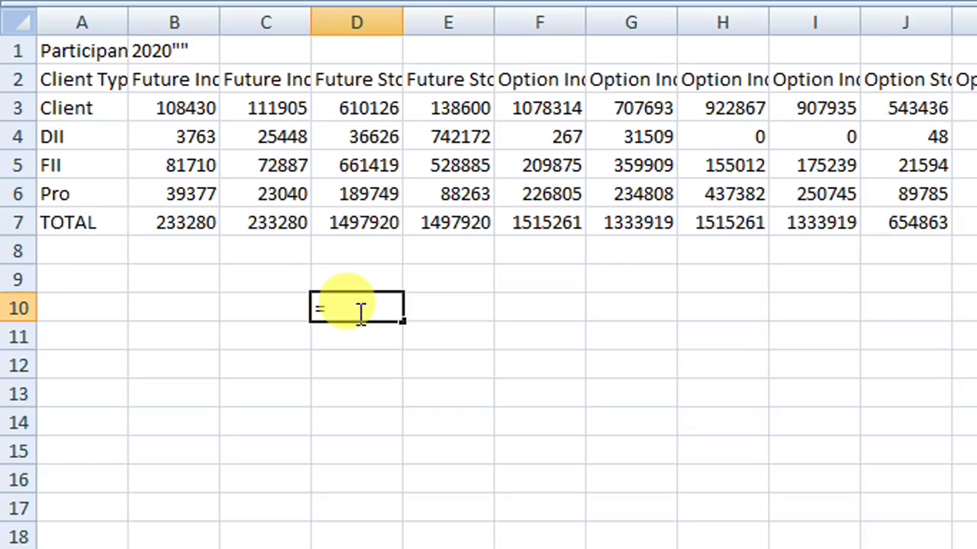
type("66")
key("BackSpace")
key("BackSpace")
left_click(373, 166)
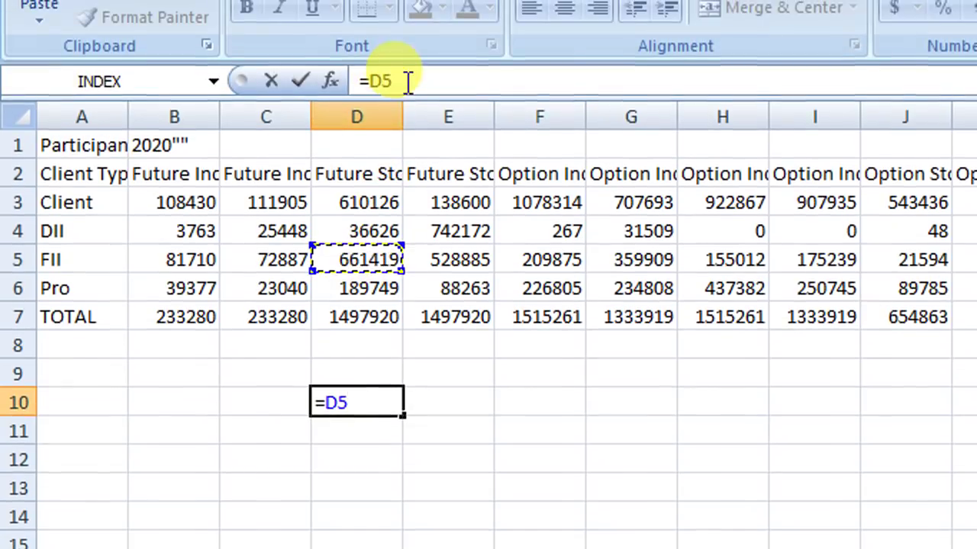
double_click(406, 80)
left_click(408, 81)
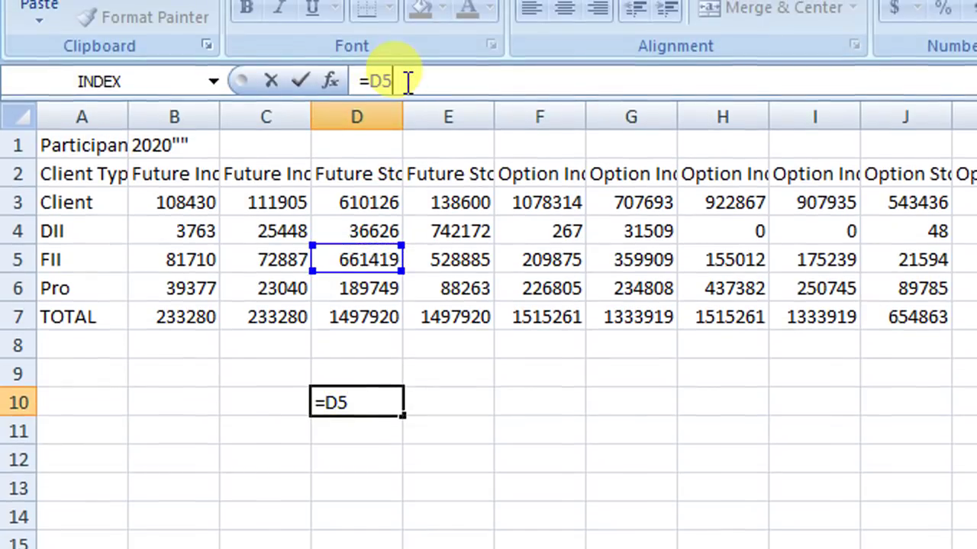
type("-")
left_click(469, 282)
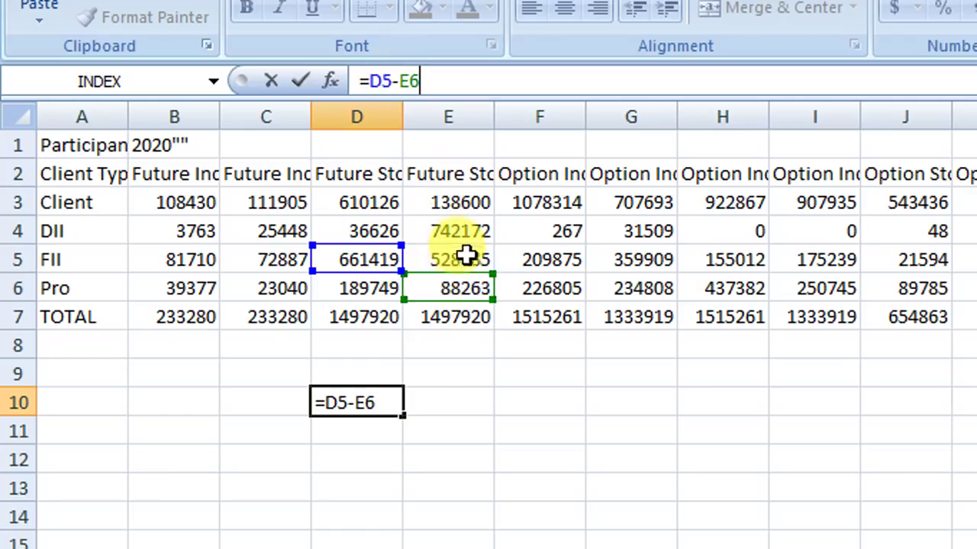
key("Return")
Calculate the FII's net stock futures position in cell D10 with the formula =D5-E5.
left_click(467, 258)
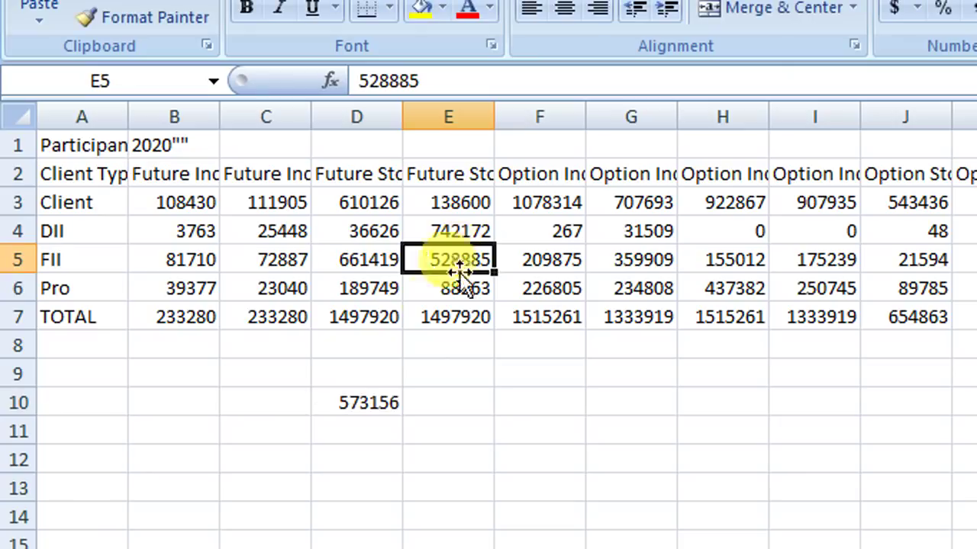
left_click(379, 256)
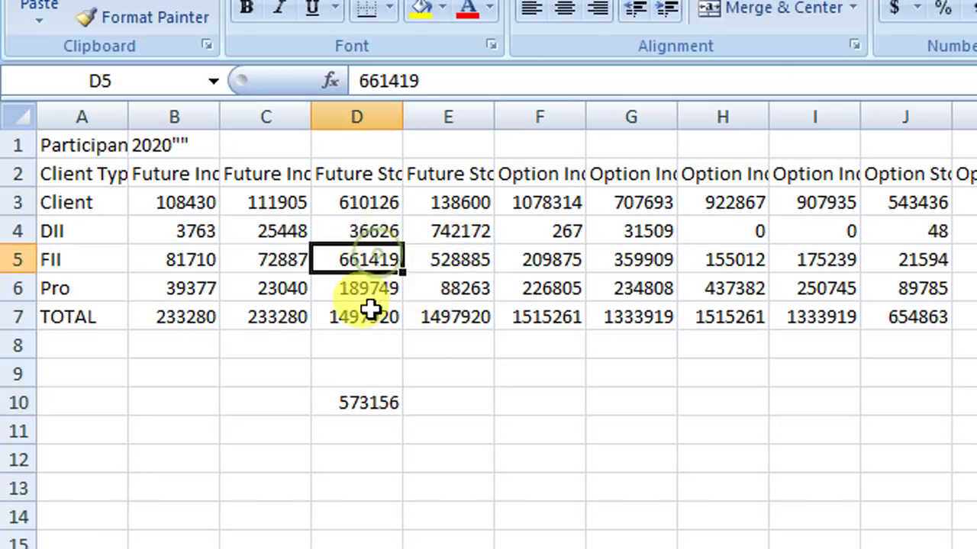
left_click(368, 402)
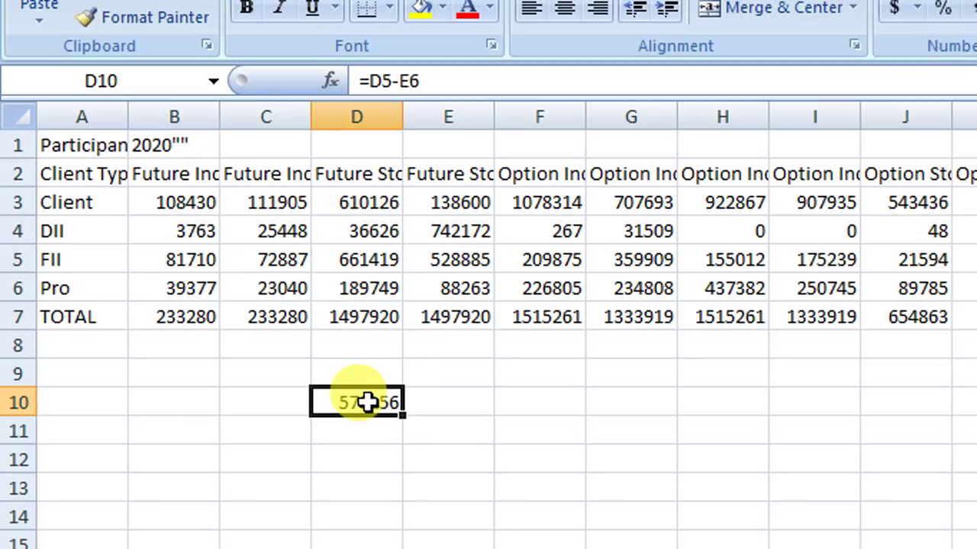
type("=")
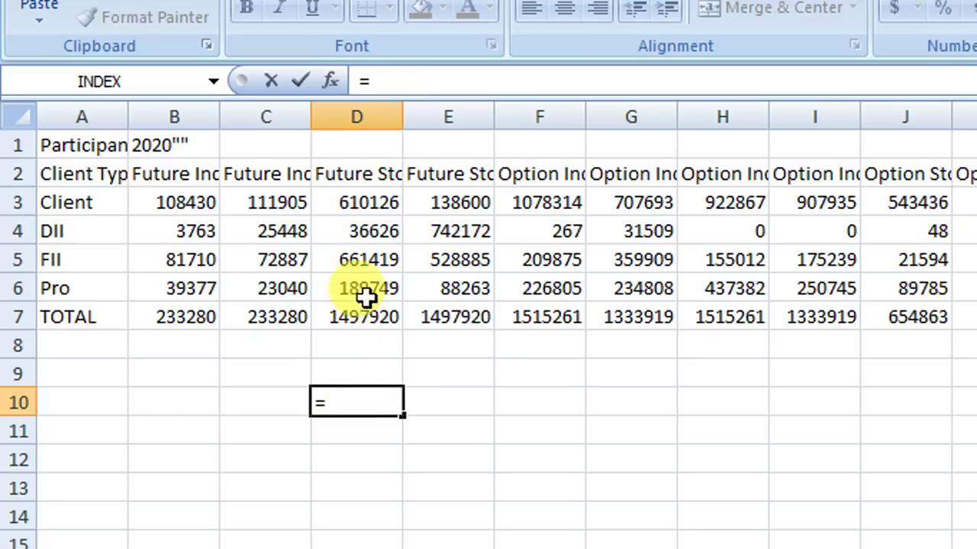
left_click(376, 260)
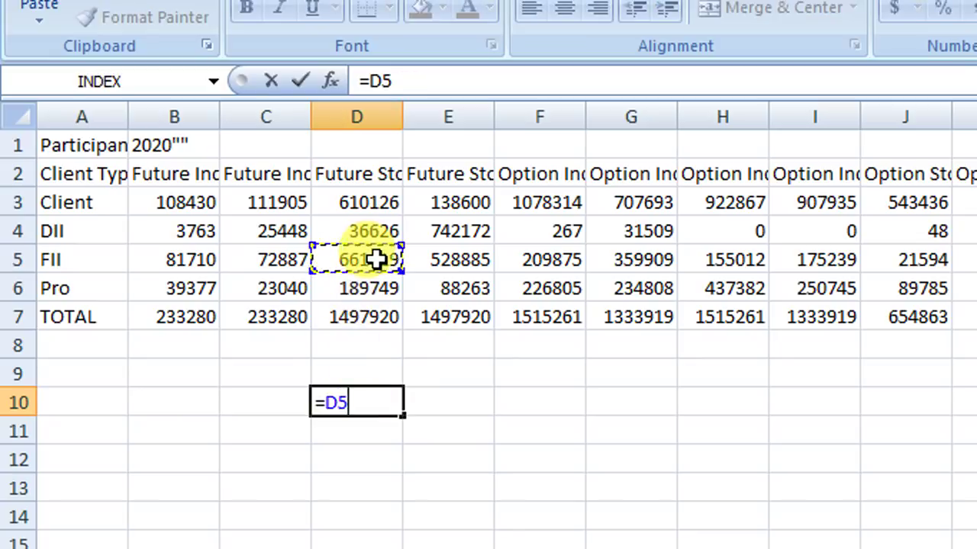
type("-")
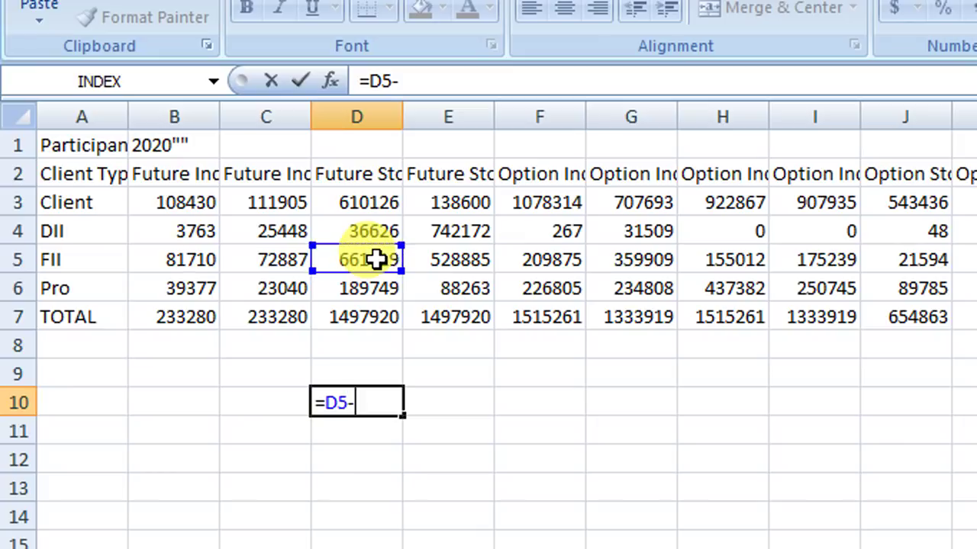
left_click(456, 257)
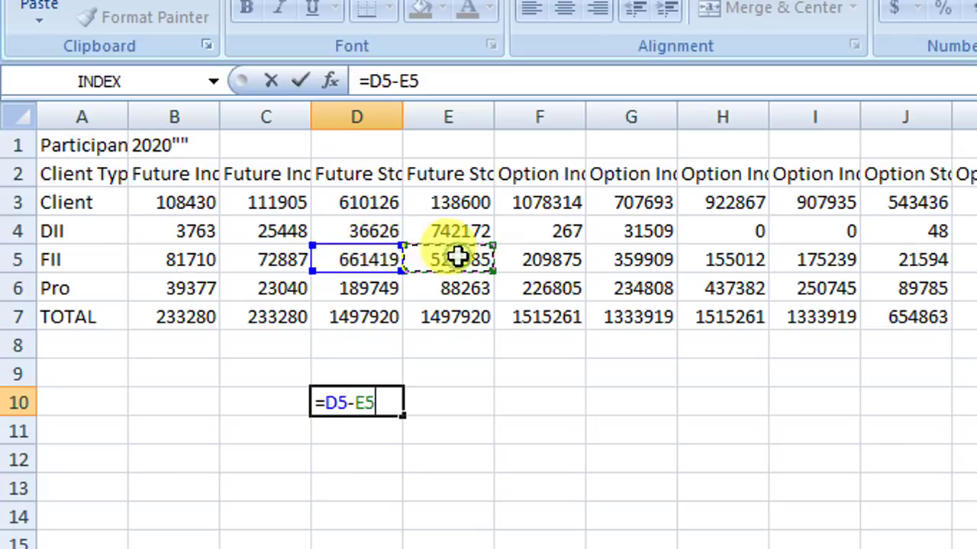
key("Return")
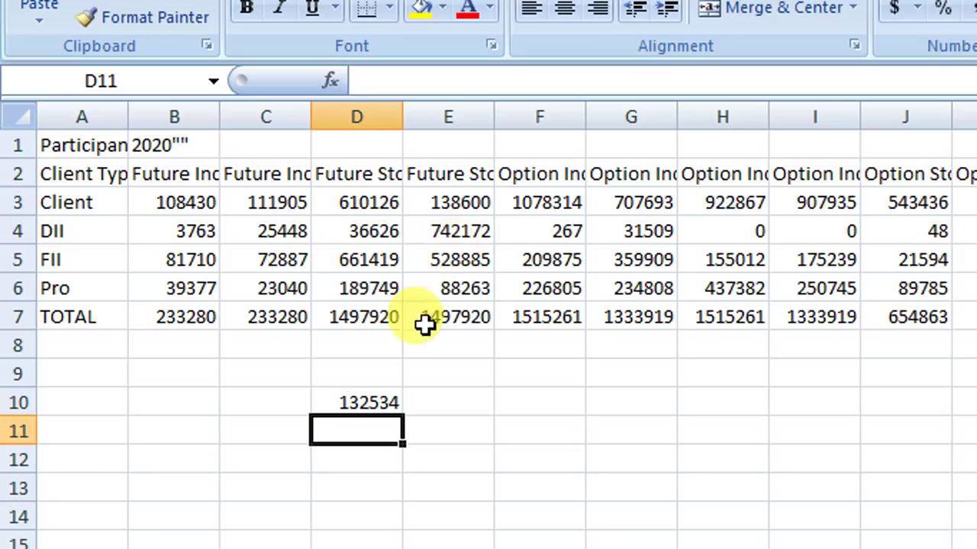
Review the net result in D10 against the sheet title and the FII's stock and index futures figures.
left_click(379, 407)
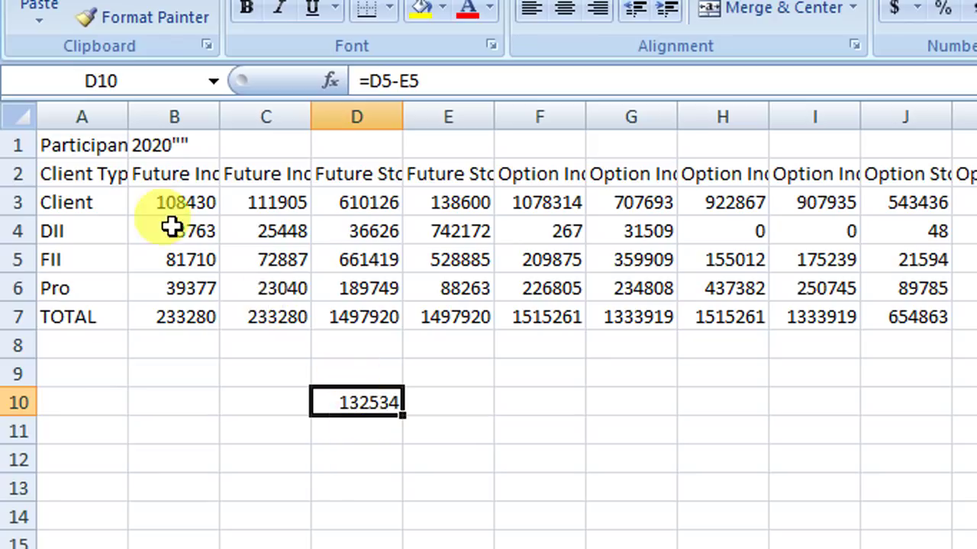
left_click(72, 156)
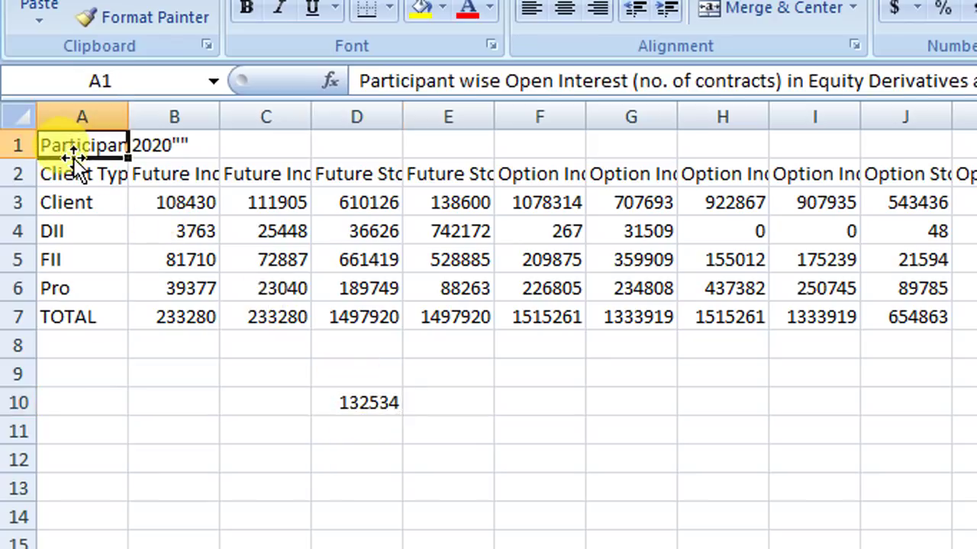
left_click(359, 405)
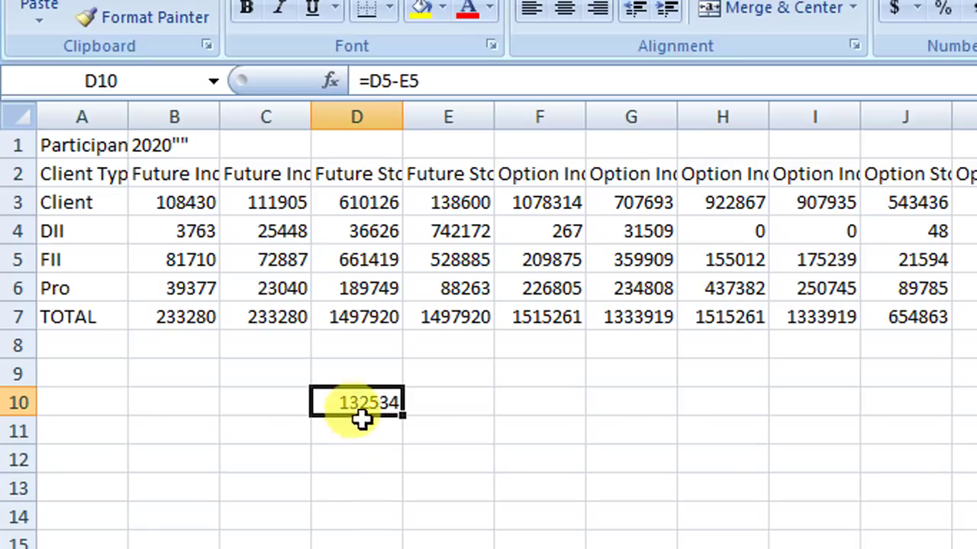
left_click(371, 285)
left_click(372, 261)
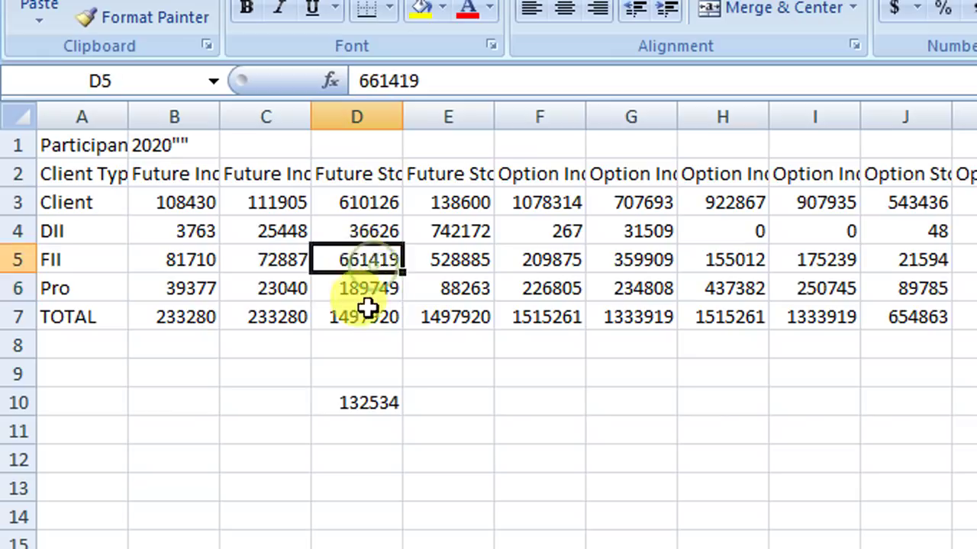
left_click(365, 392)
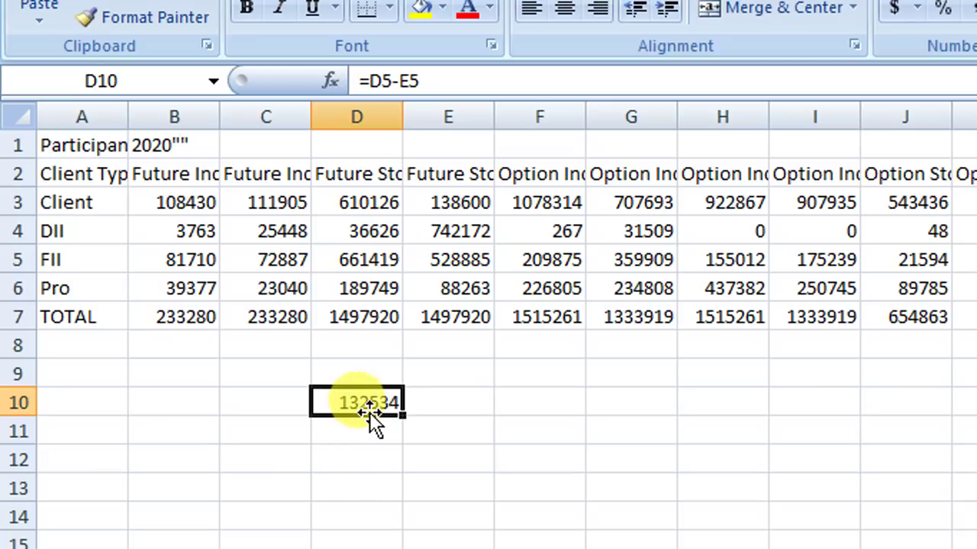
left_click(192, 263)
left_click(253, 262)
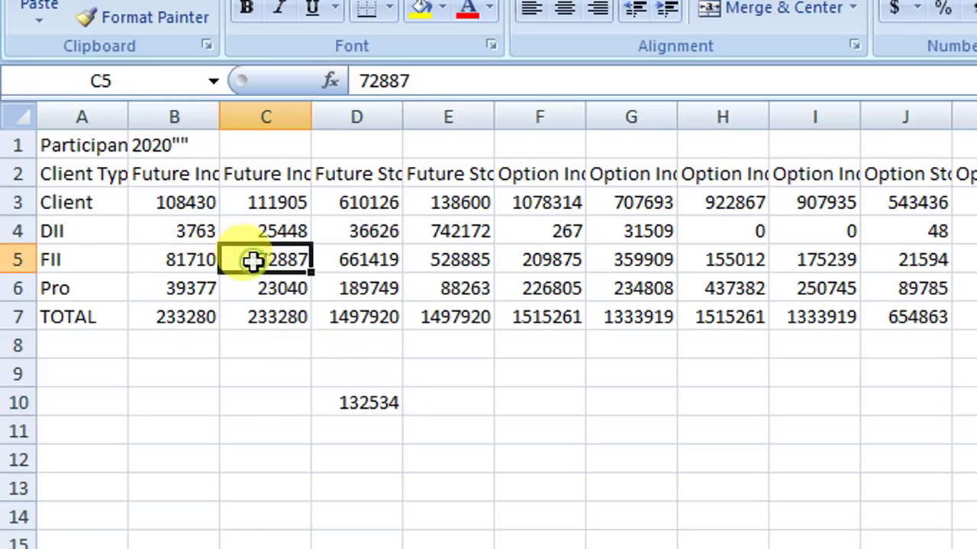
left_click(211, 253)
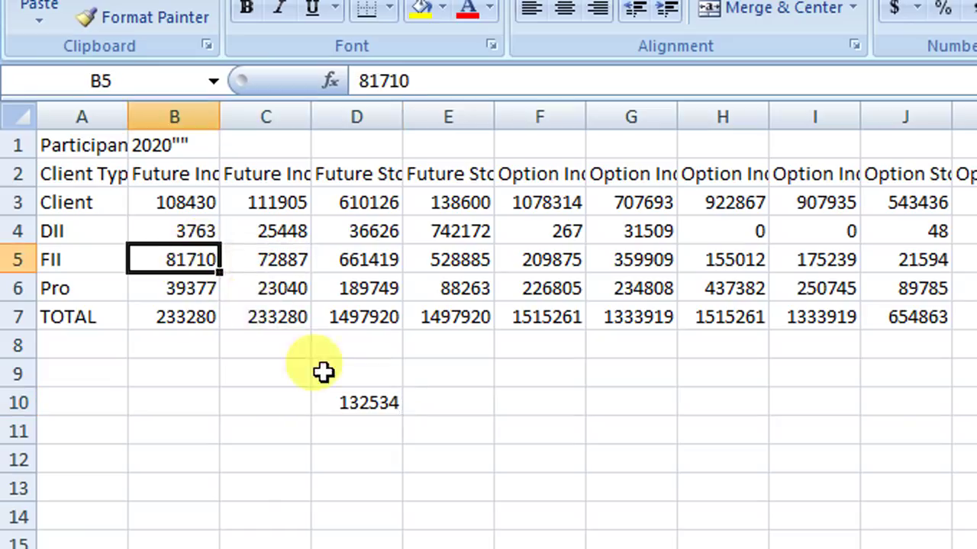
Enter the example figures 20 in cell D12 and 600000 in cell D13 beneath the FII's net stock futures result.
left_click(380, 404)
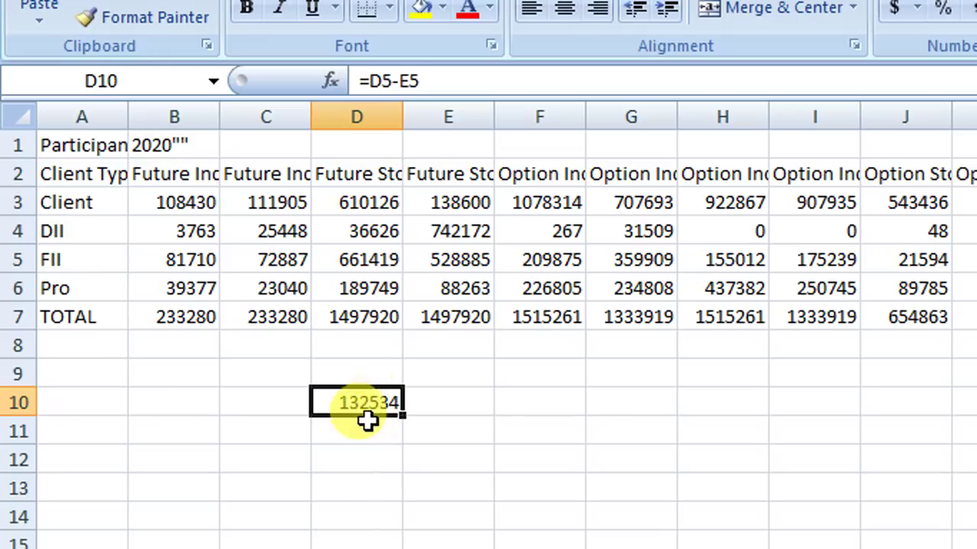
left_click(344, 457)
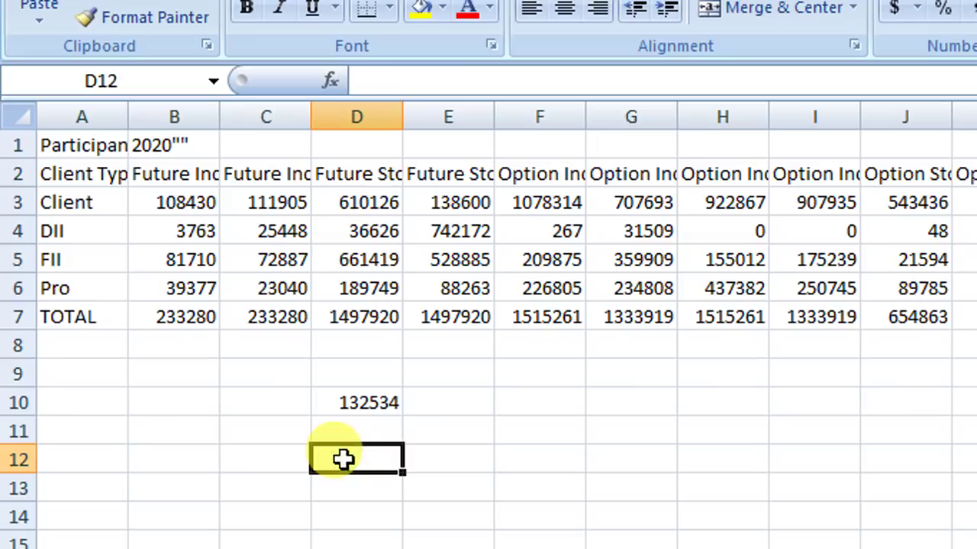
type("20")
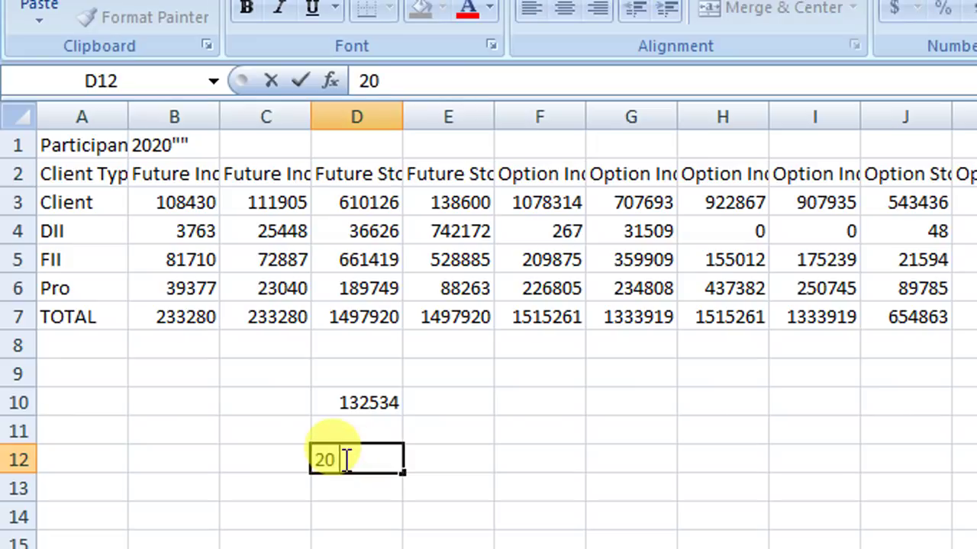
key("Return")
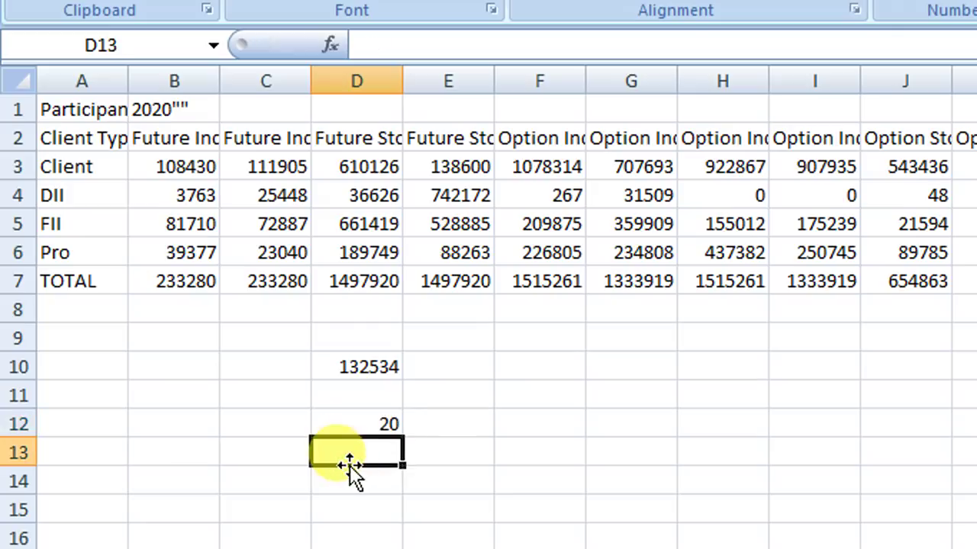
type("600000")
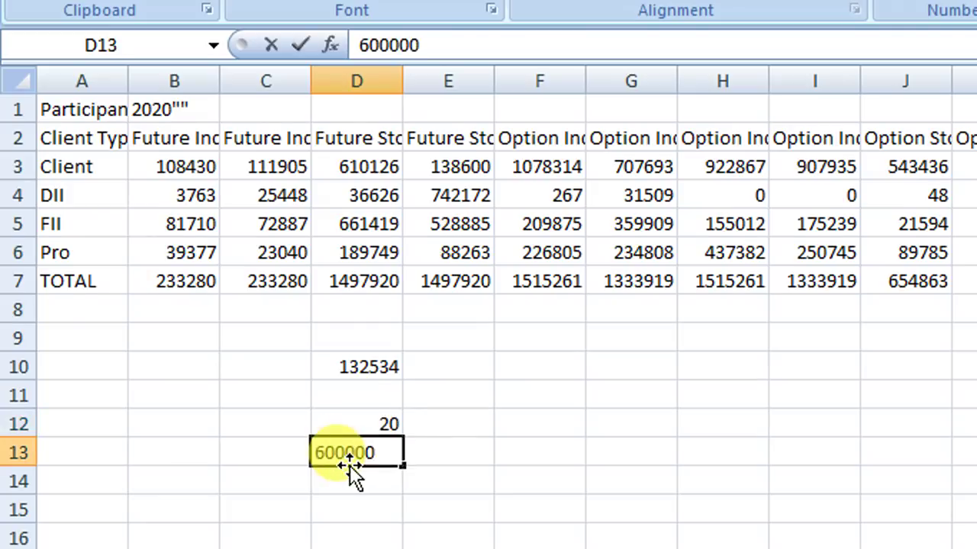
key("Return")
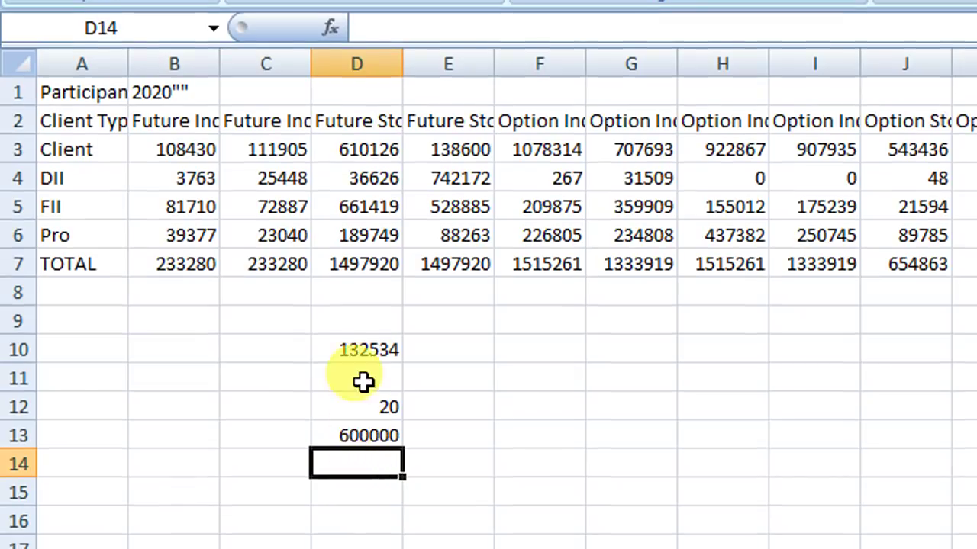
Compare the net result in D10 with the FII's stock futures figures, and close fao_participant_oi_22092020.csv without saving the changes.
left_click(363, 359)
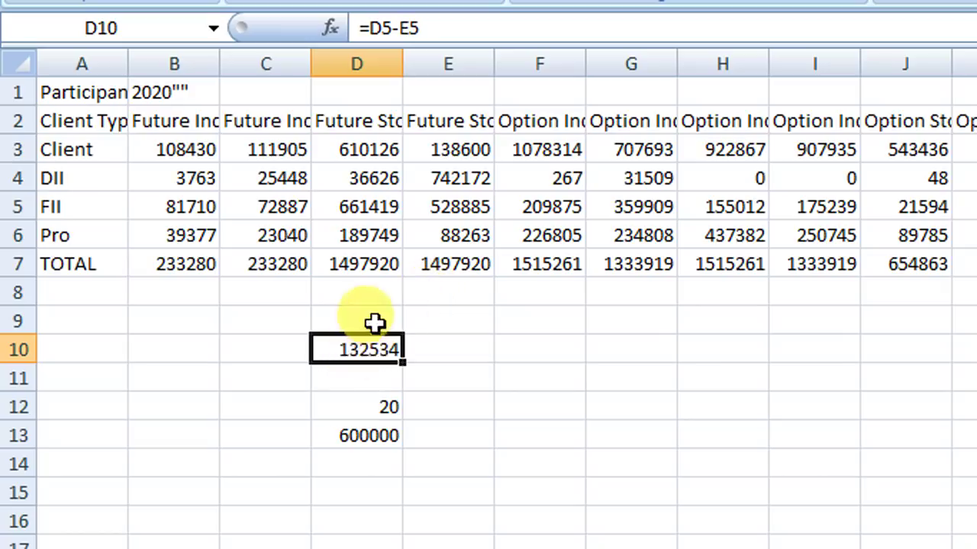
left_click(364, 204)
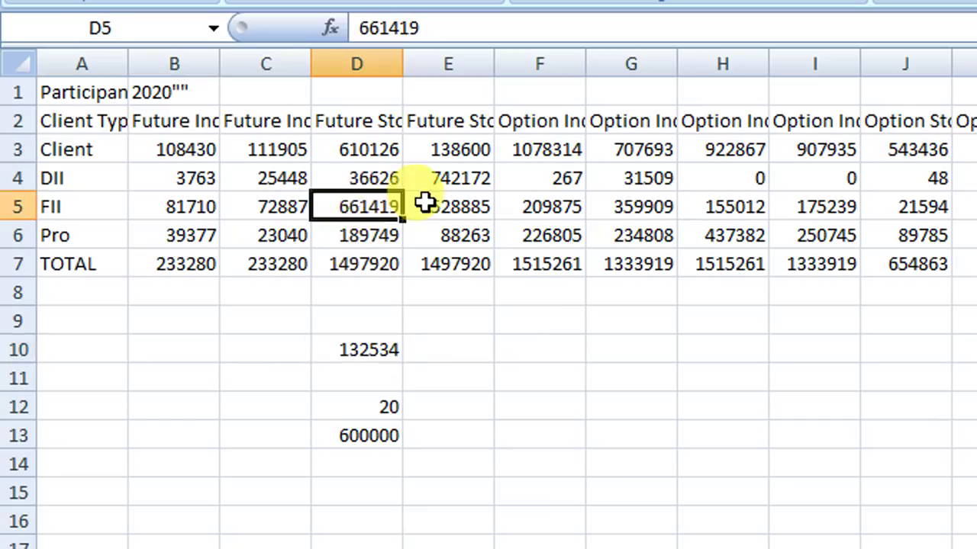
left_click(456, 211)
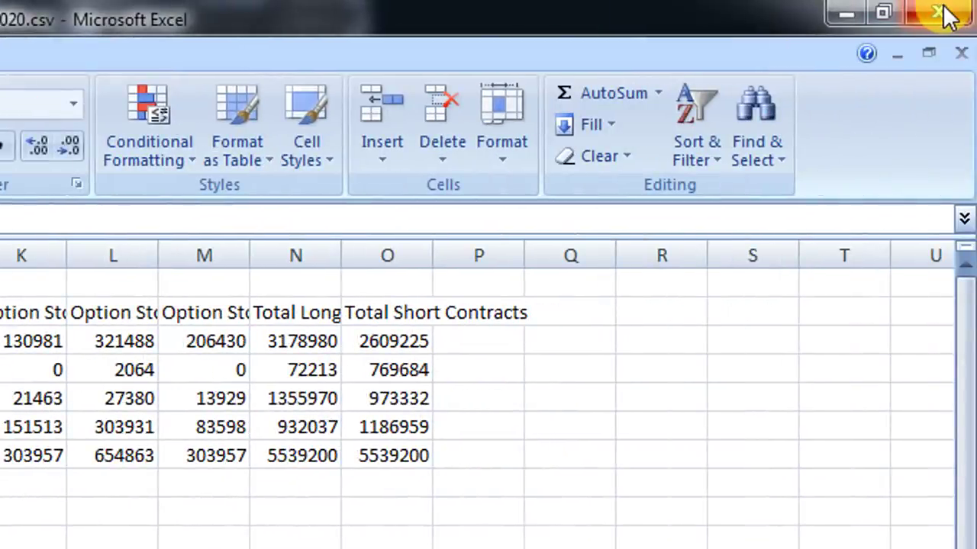
left_click(940, 12)
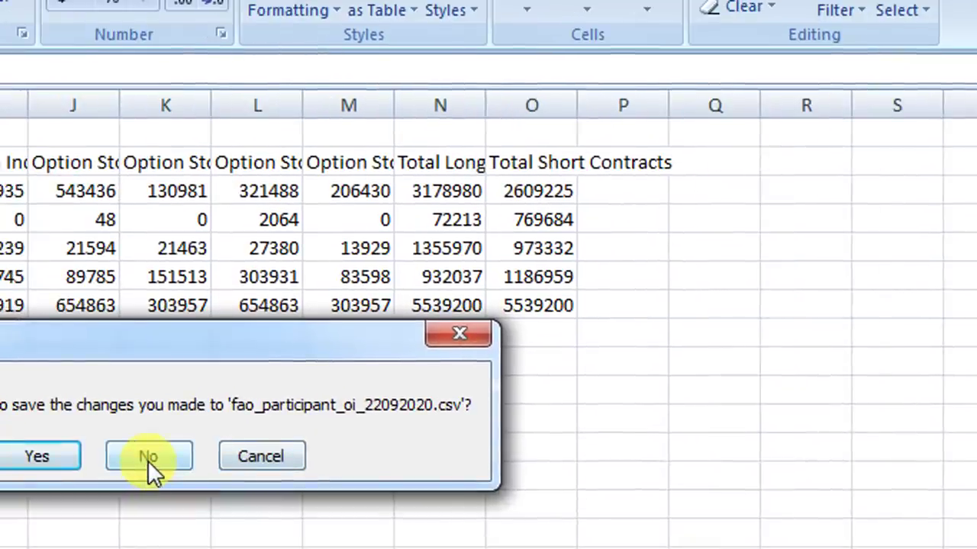
left_click(147, 460)
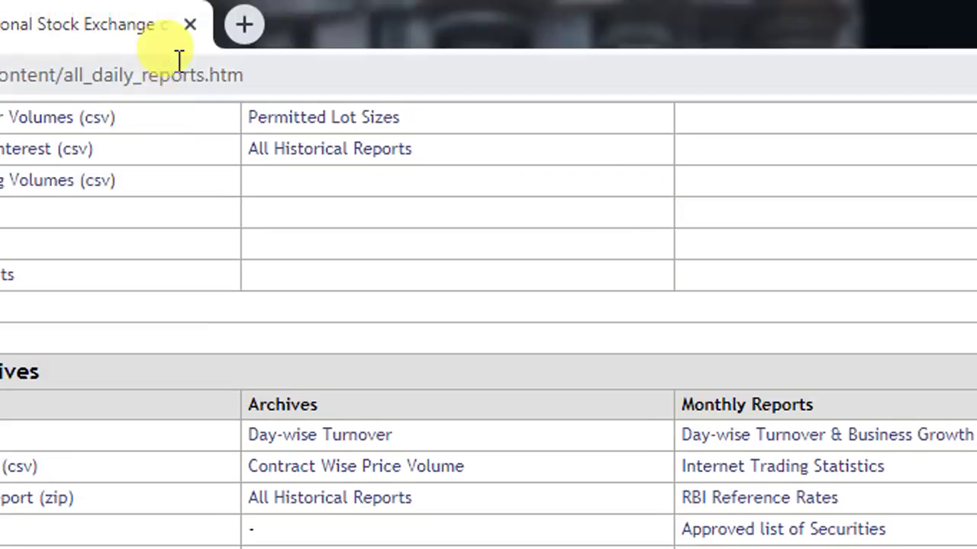
Load the live technical analysis and charts site in place of the NSE reports page, and bring up the Investing.com silver futures chart.
left_click(176, 61)
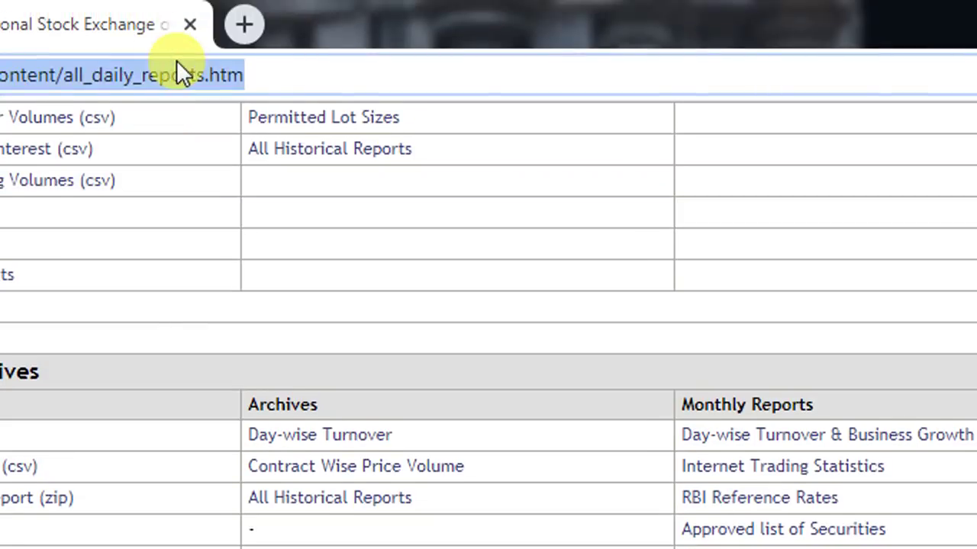
type("ch")
key("Return")
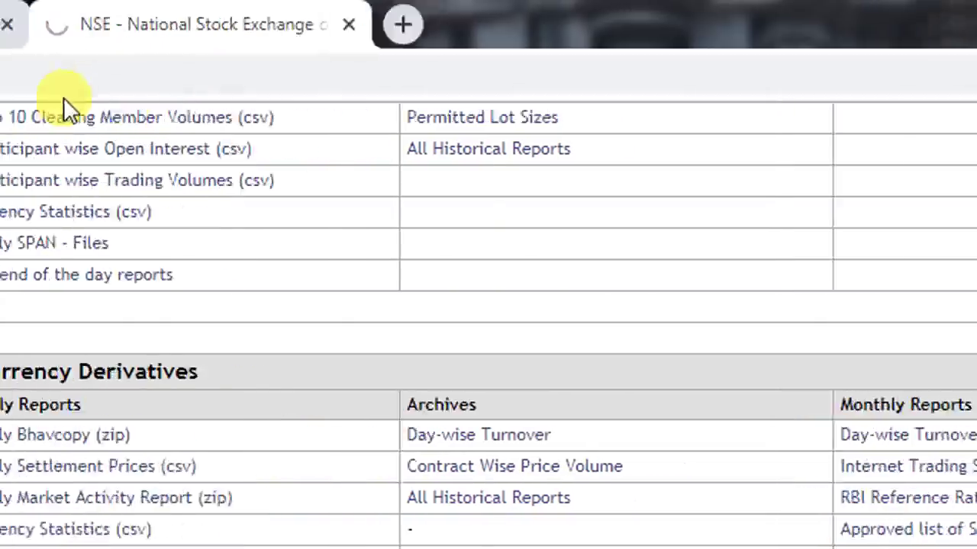
left_click(158, 30)
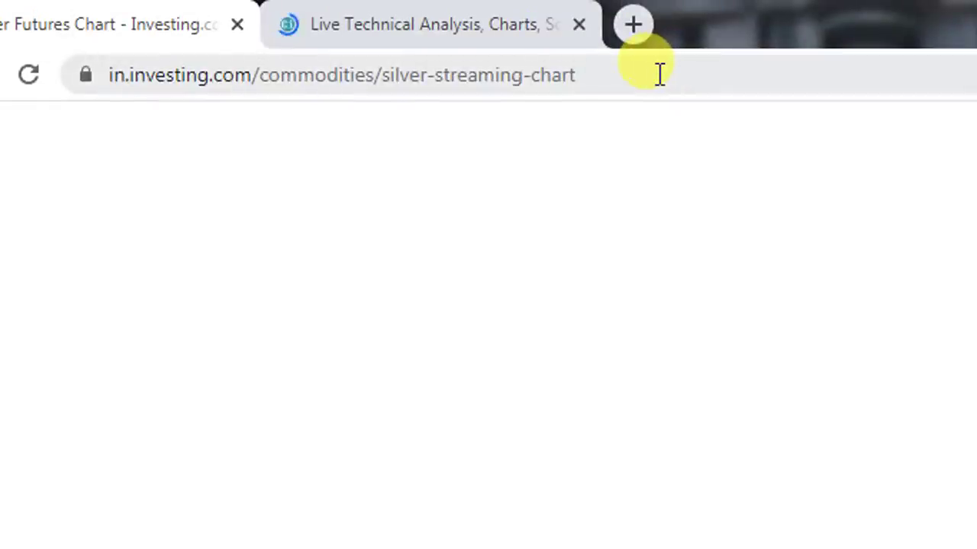
left_click(660, 74)
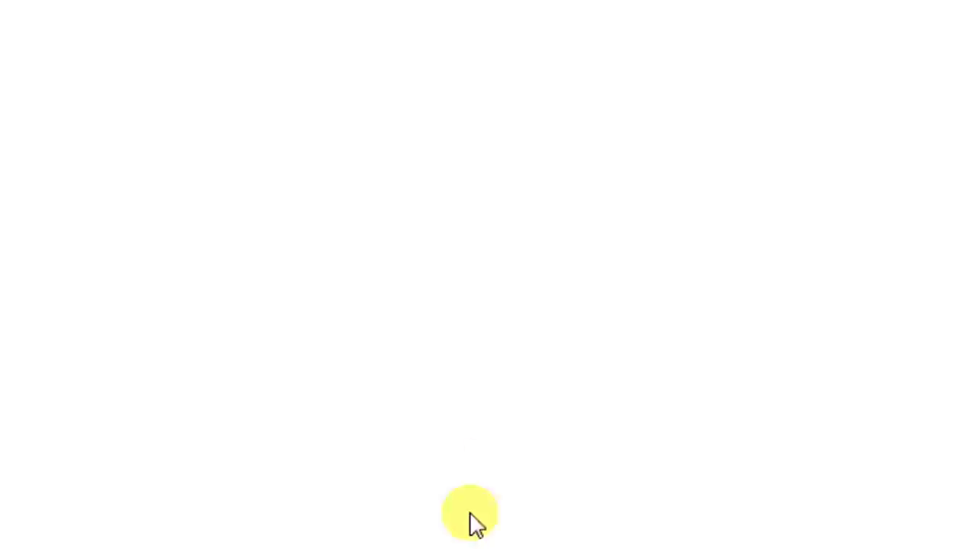
Look at the futures and options watchlist in the trading terminal, and return to the browser to check the chart pages.
left_click(298, 526)
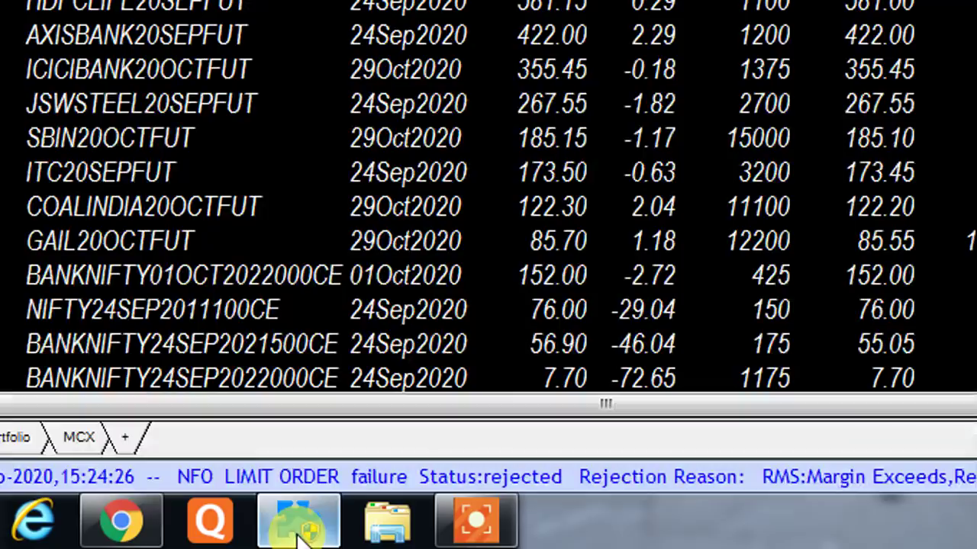
left_click(149, 526)
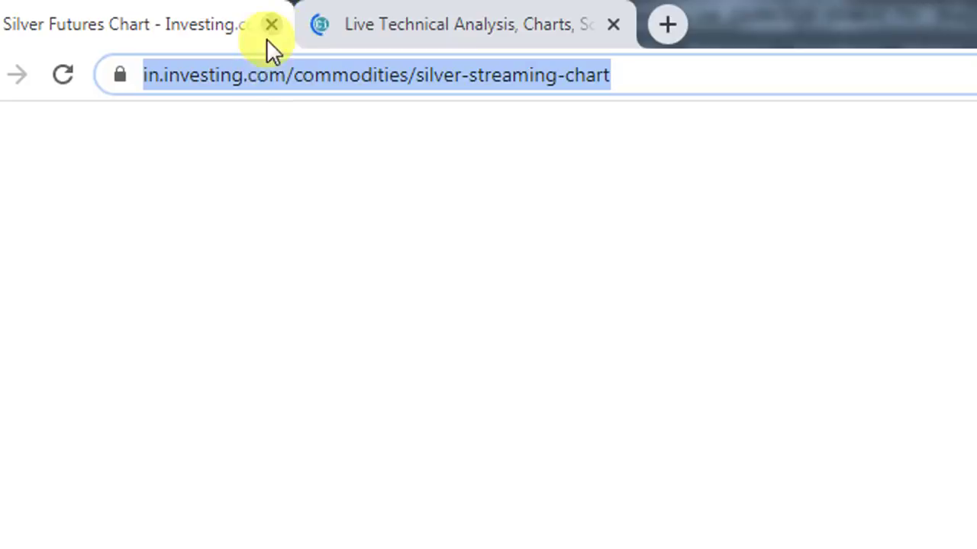
key("ctrl+Tab")
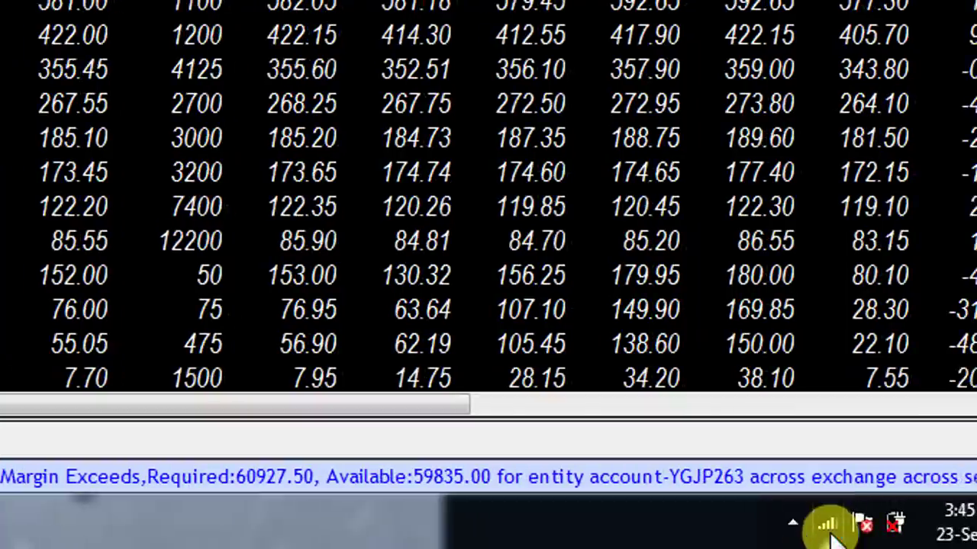
Connect the computer to the OnePlus 7T wireless network.
left_click(827, 525)
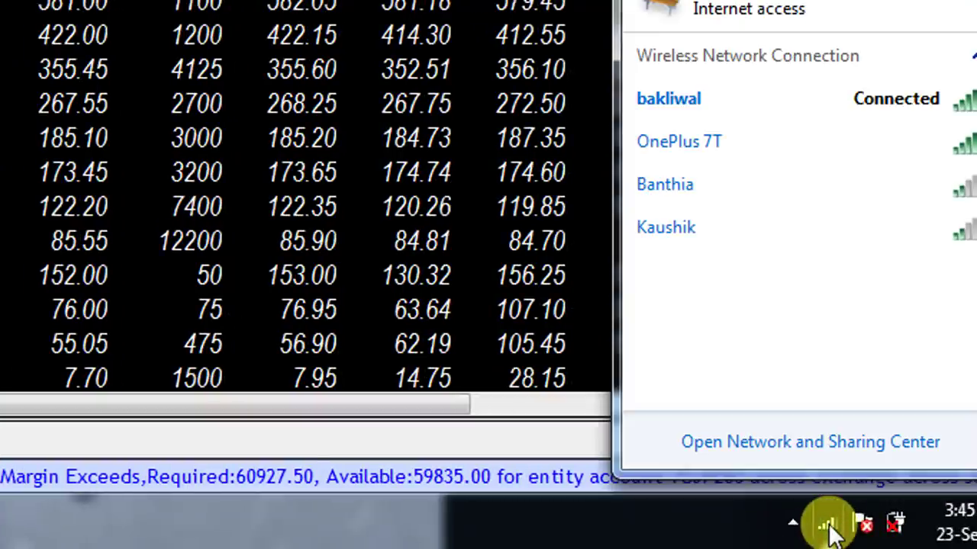
left_click(829, 147)
left_click(904, 184)
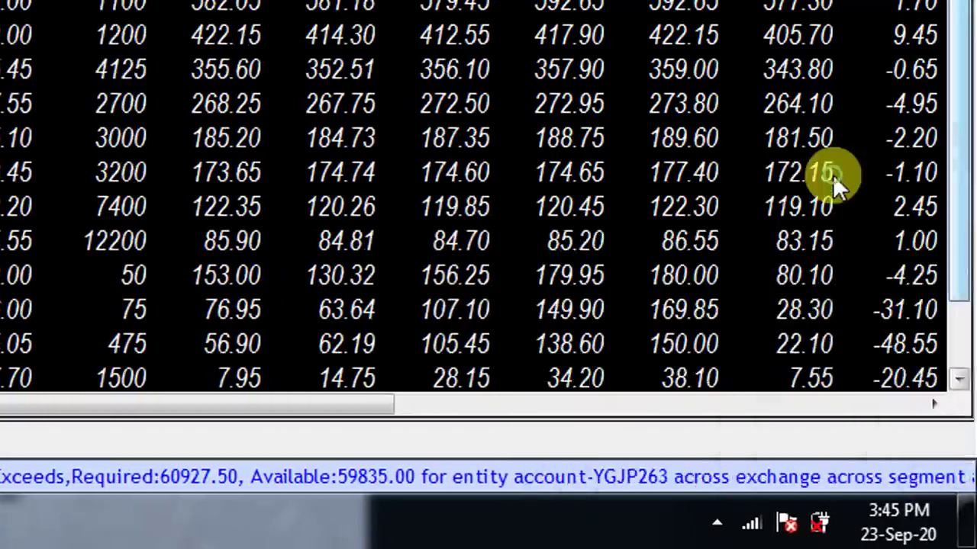